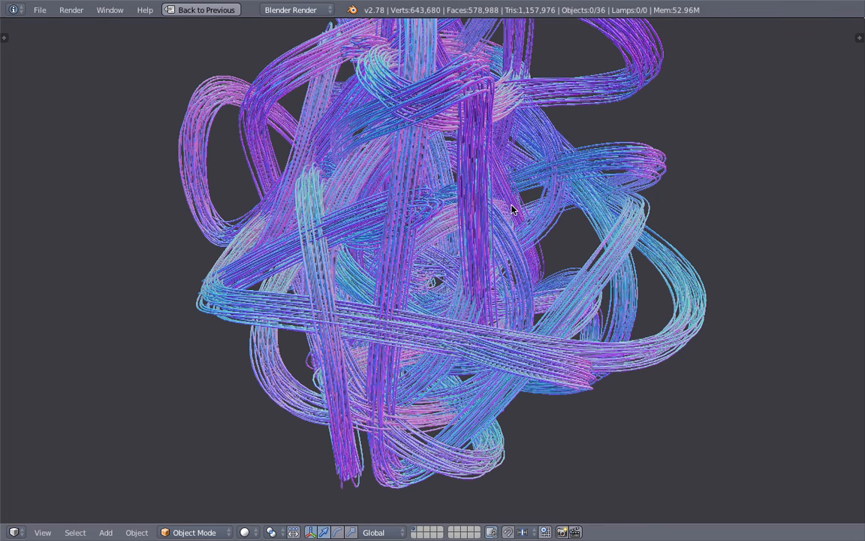
Return from the maximized viewport to the multi-editor layout and move one strand object out of the tangled bundle.
{"action": "middle_click_drag", "start_coordinate": [503, 226], "coordinate": [157, 45]}
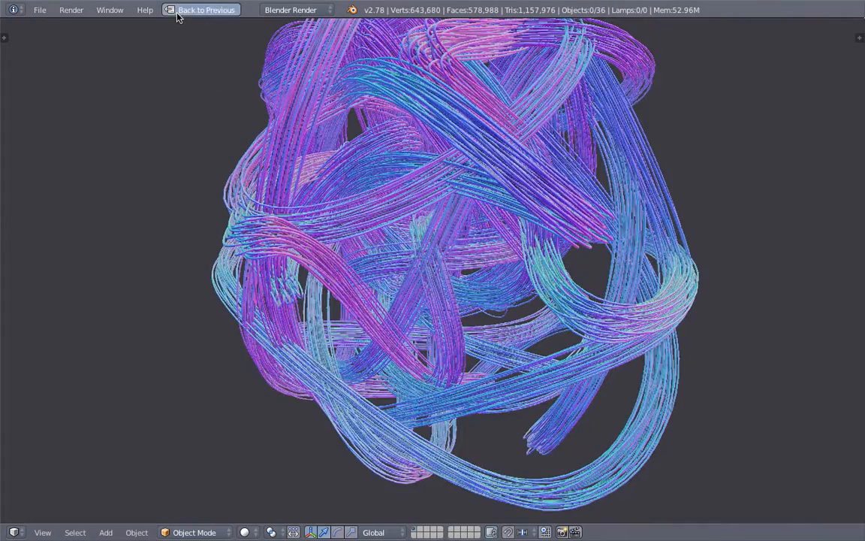
{"action": "left_click", "coordinate": [175, 11]}
{"action": "middle_click_drag", "start_coordinate": [382, 348], "coordinate": [389, 315]}
{"action": "right_click", "coordinate": [419, 320]}
{"action": "scroll", "coordinate": [389, 315], "scroll_direction": "down", "scroll_amount": 3}
{"action": "key", "text": "shift+d"}
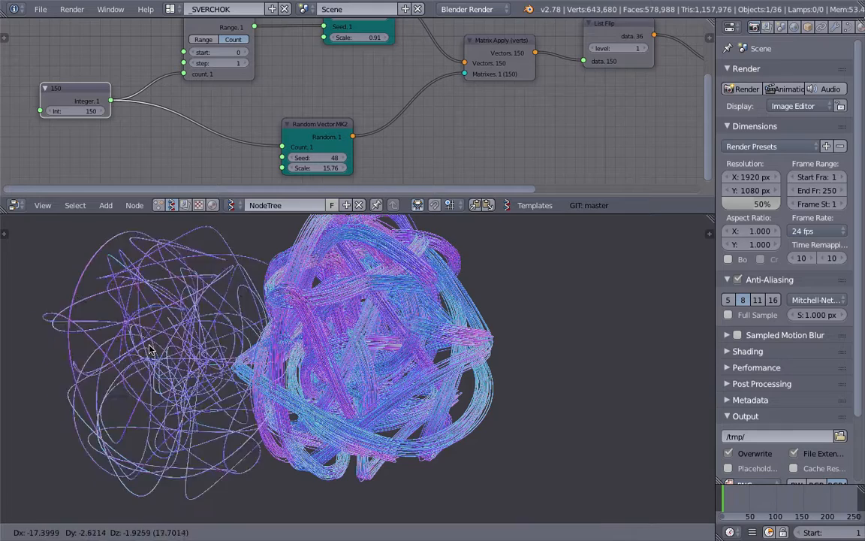
{"action": "left_click", "coordinate": [173, 334]}
Pull two more strand objects out of the tangled bundle and place them beside it.
{"action": "middle_click_drag", "start_coordinate": [399, 313], "coordinate": [417, 318], "text": "shift"}
{"action": "scroll", "coordinate": [417, 318], "scroll_direction": "down", "scroll_amount": 4}
{"action": "right_click", "coordinate": [416, 319]}
{"action": "key", "text": "g"}
{"action": "left_click", "coordinate": [274, 325]}
{"action": "right_click", "coordinate": [384, 339]}
{"action": "key", "text": "g"}
{"action": "left_click", "coordinate": [244, 336]}
Sketch a freehand annotation of point clusters joined by long curved strokes in the empty space beside the strand bundle.
{"action": "scroll", "coordinate": [292, 348], "scroll_direction": "up", "scroll_amount": 2}
{"action": "middle_click_drag", "start_coordinate": [291, 349], "coordinate": [324, 352], "text": "shift"}
{"action": "scroll", "coordinate": [324, 352], "scroll_direction": "up", "scroll_amount": 3}
{"action": "scroll", "coordinate": [342, 353], "scroll_direction": "down", "scroll_amount": 3}
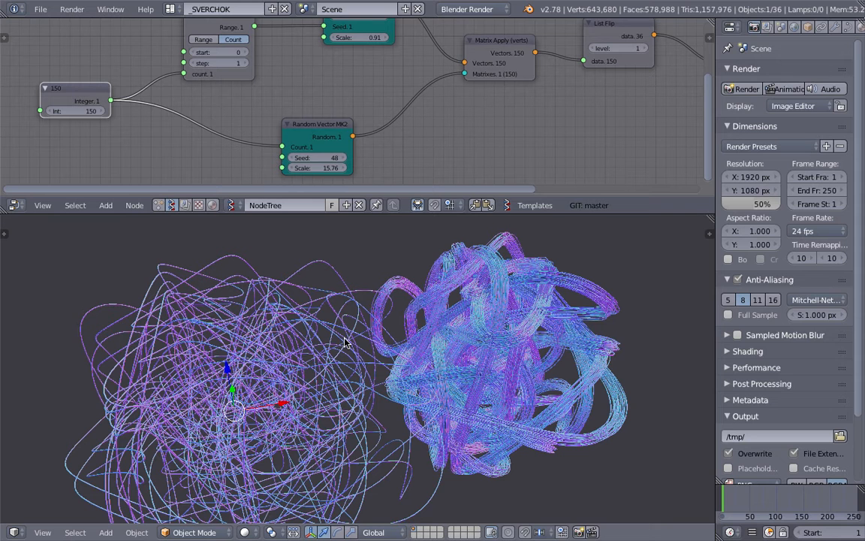
{"action": "scroll", "coordinate": [345, 346], "scroll_direction": "down", "scroll_amount": 3}
{"action": "middle_click_drag", "start_coordinate": [340, 347], "coordinate": [422, 346]}
{"action": "middle_click_drag", "start_coordinate": [552, 310], "coordinate": [489, 318], "text": "shift"}
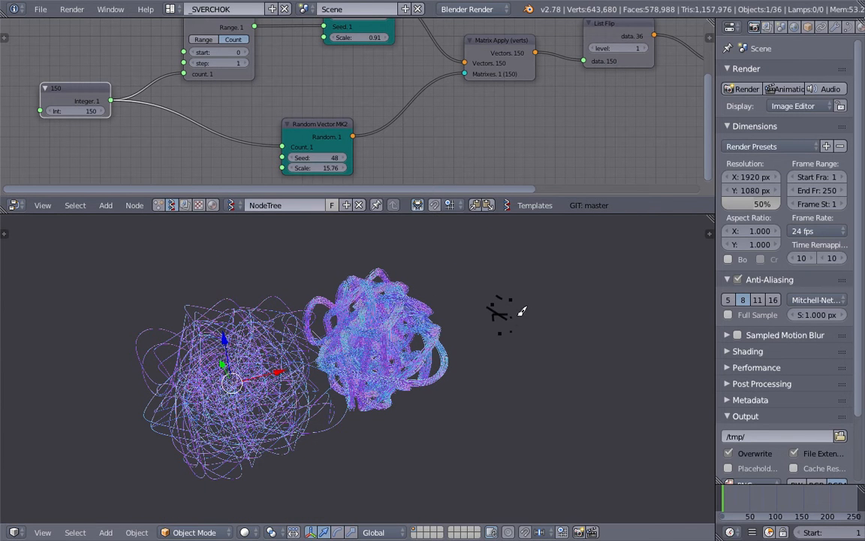
{"action": "middle_click_drag", "start_coordinate": [546, 325], "coordinate": [531, 275], "text": "shift"}
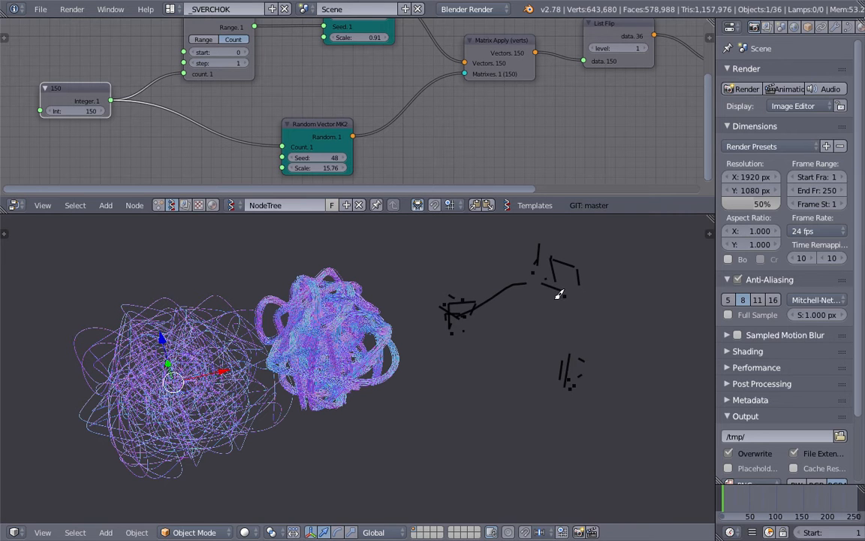
{"action": "left_click_drag", "start_coordinate": [571, 378], "coordinate": [481, 440]}
{"action": "left_click_drag", "start_coordinate": [553, 259], "coordinate": [503, 408]}
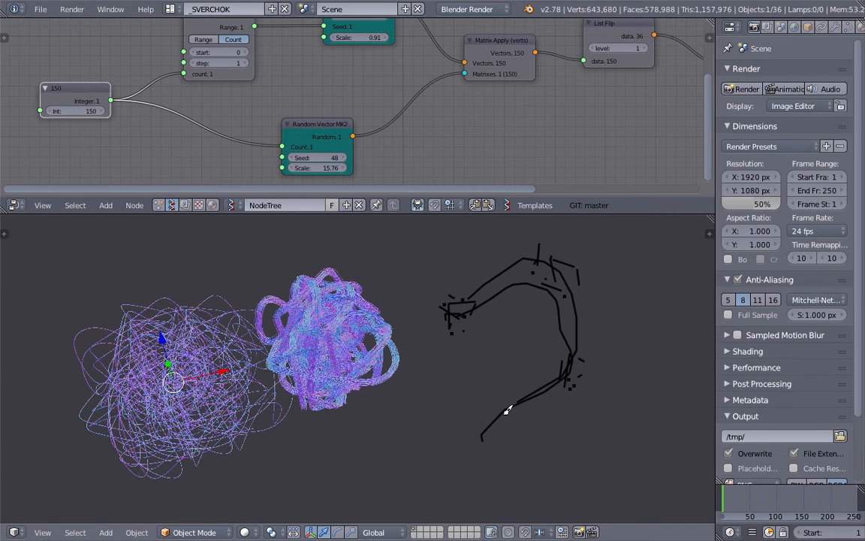
{"action": "left_click_drag", "start_coordinate": [562, 264], "coordinate": [495, 425]}
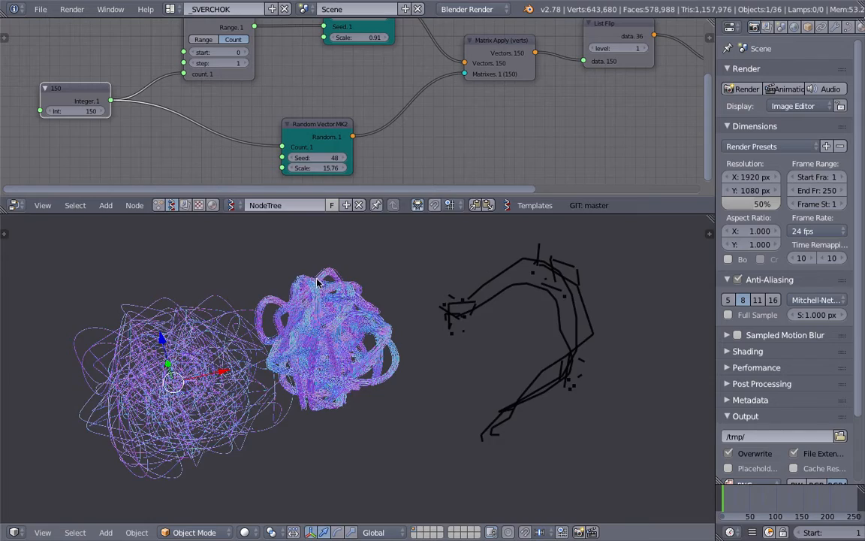
Examine the strand bundle up close and the complete node tree that generates it.
{"action": "scroll", "coordinate": [316, 284], "scroll_direction": "up", "scroll_amount": 7}
{"action": "middle_click_drag", "start_coordinate": [388, 415], "coordinate": [378, 386]}
{"action": "scroll", "coordinate": [316, 378], "scroll_direction": "down", "scroll_amount": 5}
{"action": "scroll", "coordinate": [450, 126], "scroll_direction": "down", "scroll_amount": 9}
{"action": "middle_click_drag", "start_coordinate": [503, 74], "coordinate": [377, 94]}
{"action": "scroll", "coordinate": [300, 93], "scroll_direction": "down", "scroll_amount": 2}
{"action": "middle_click_drag", "start_coordinate": [302, 94], "coordinate": [308, 95]}
{"action": "scroll", "coordinate": [307, 96], "scroll_direction": "left", "scroll_amount": 5}
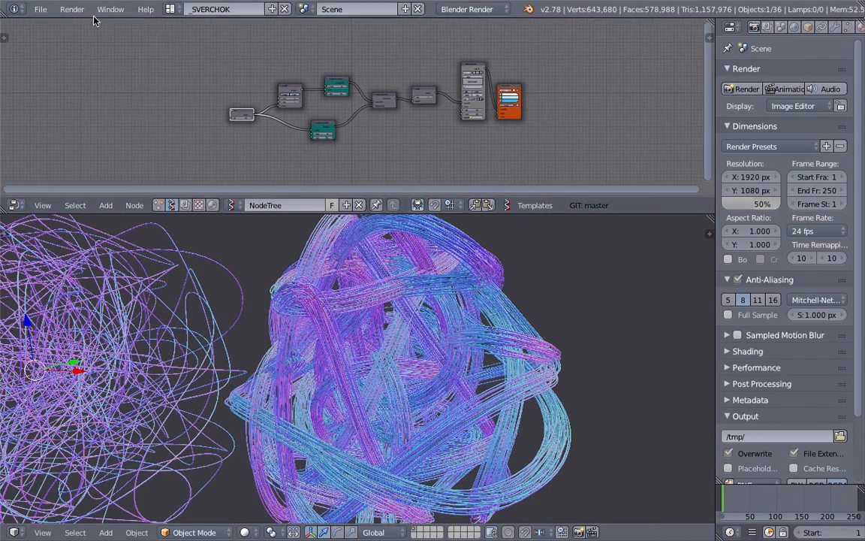
Start a new file from the start-up scene and create a new Sverchok node tree.
{"action": "left_click", "coordinate": [41, 9]}
{"action": "left_click", "coordinate": [51, 25]}
{"action": "left_click", "coordinate": [58, 36]}
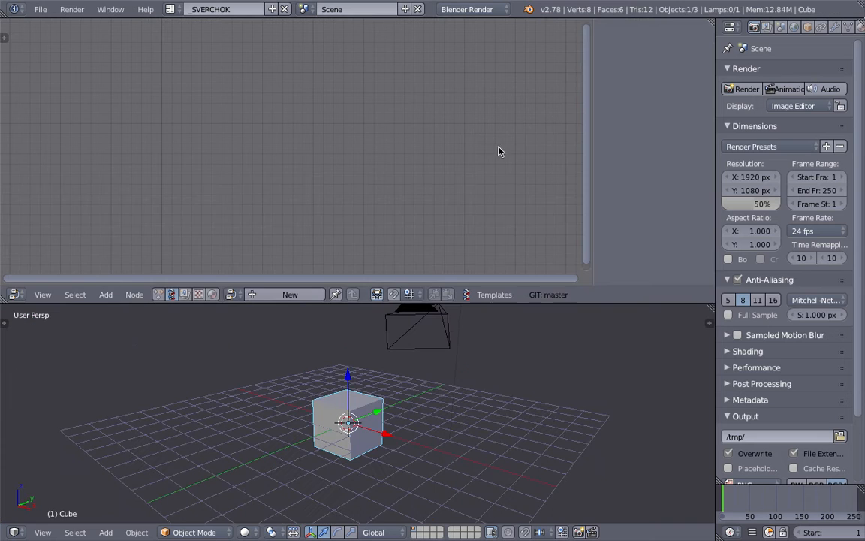
{"action": "left_click", "coordinate": [274, 295]}
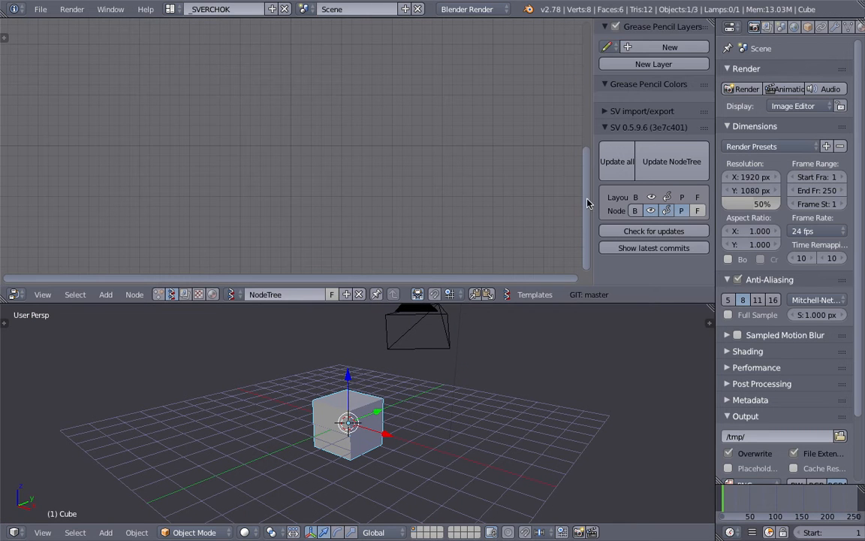
Hide the node editor's side panel, enlarge the 3D viewport, and delete all default scene objects.
{"action": "left_click_drag", "start_coordinate": [594, 196], "coordinate": [824, 217]}
{"action": "left_click_drag", "start_coordinate": [650, 303], "coordinate": [645, 232]}
{"action": "key", "text": "a"}
{"action": "middle_click_drag", "start_coordinate": [460, 307], "coordinate": [345, 271]}
{"action": "key", "text": "a"}
{"action": "key", "text": "x"}
{"action": "left_click", "coordinate": [495, 307]}
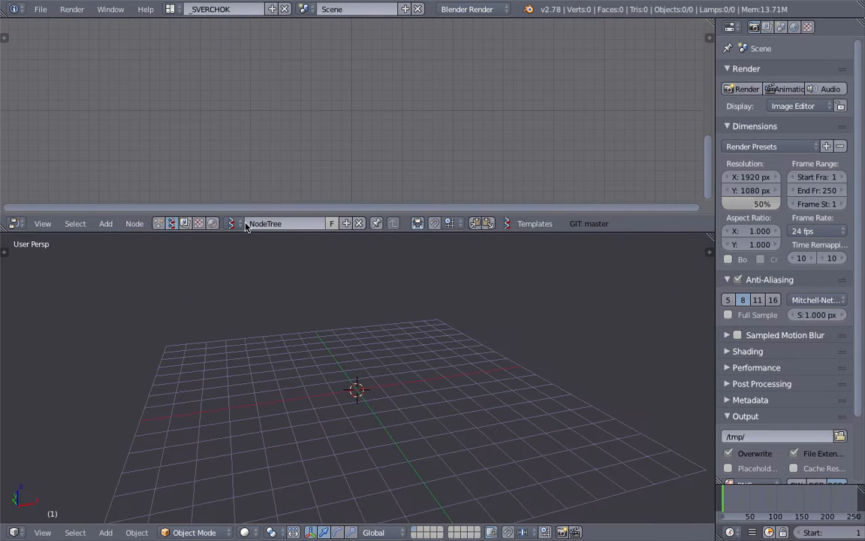
Enlarge the node editor slightly and add a Random Vector MK2 node to the empty tree.
{"action": "left_click_drag", "start_coordinate": [295, 229], "coordinate": [296, 265]}
{"action": "key", "text": "shift+a"}
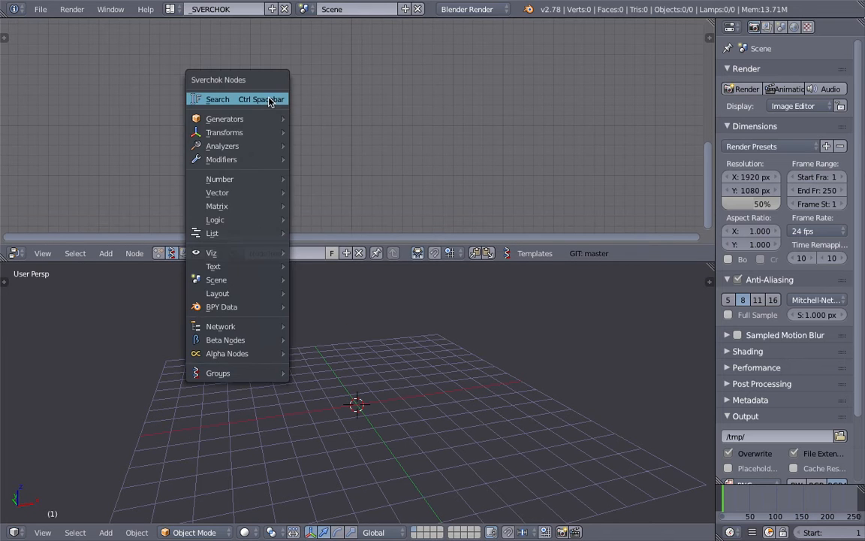
{"action": "left_click", "coordinate": [269, 96]}
{"action": "type", "text": "random"}
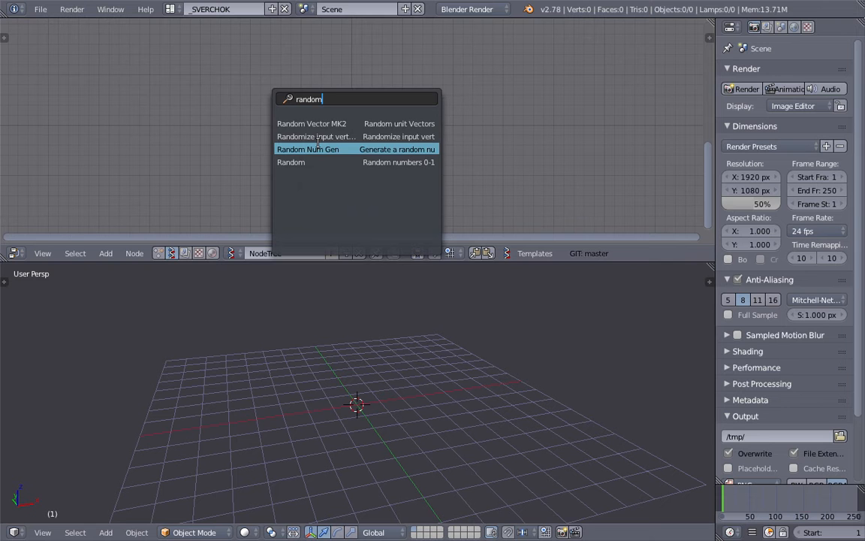
{"action": "left_click", "coordinate": [312, 123]}
{"action": "left_click", "coordinate": [285, 115]}
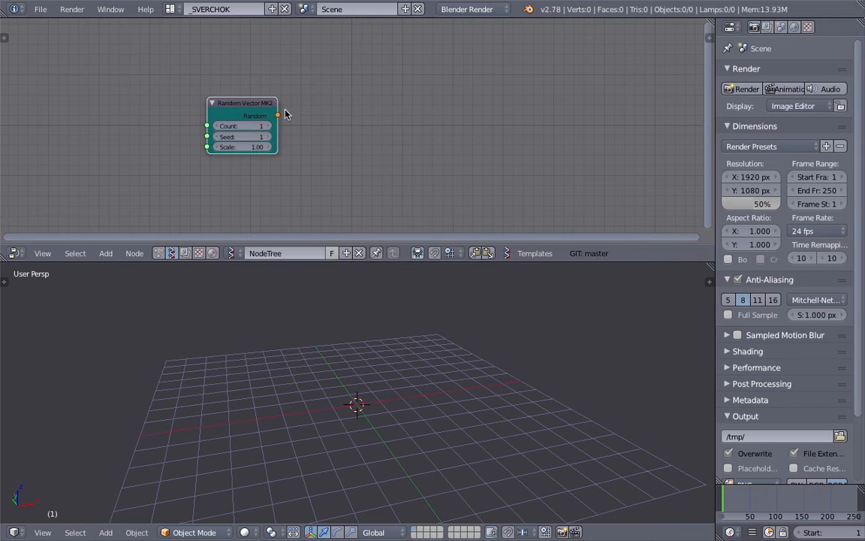
Add a Viewer Draw node and connect the Random Vector output to its vertices input.
{"action": "middle_click_drag", "start_coordinate": [363, 110], "coordinate": [336, 103]}
{"action": "key", "text": "shift+a"}
{"action": "left_click", "coordinate": [339, 104]}
{"action": "type", "text": "viuew"}
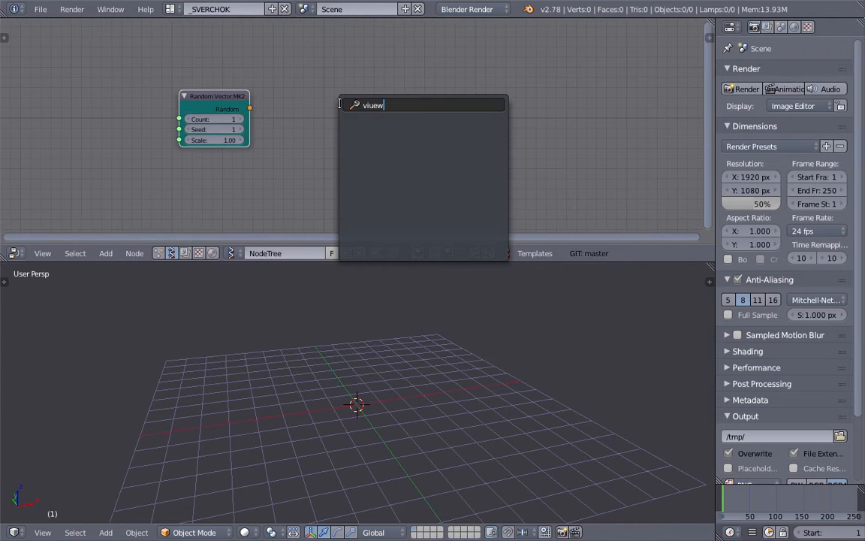
{"action": "key", "text": "BackSpace"}
{"action": "key", "text": "BackSpace"}
{"action": "key", "text": "BackSpace"}
{"action": "key", "text": "Down"}
{"action": "key", "text": "Down"}
{"action": "key", "text": "Return"}
{"action": "left_click", "coordinate": [419, 88]}
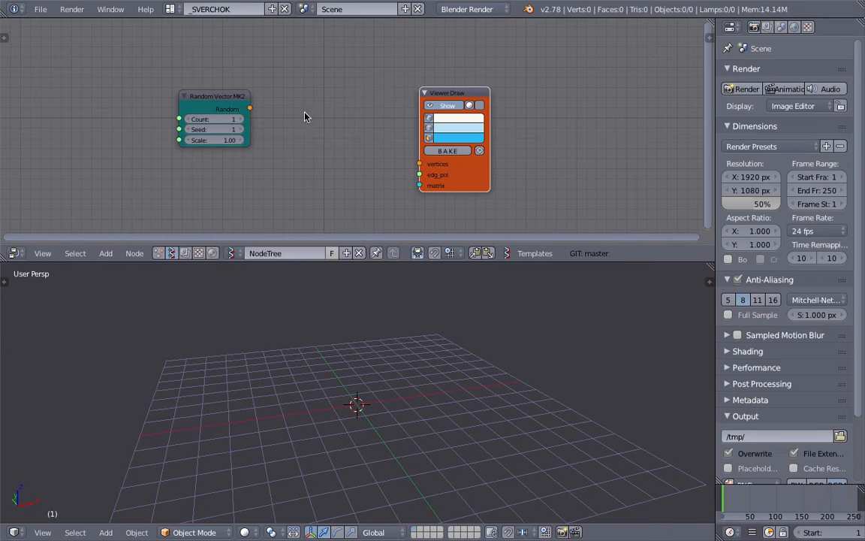
{"action": "left_click_drag", "start_coordinate": [250, 108], "coordinate": [419, 164]}
Set the Random Vector node's count to 20 and its seed to 63.
{"action": "left_click", "coordinate": [241, 119]}
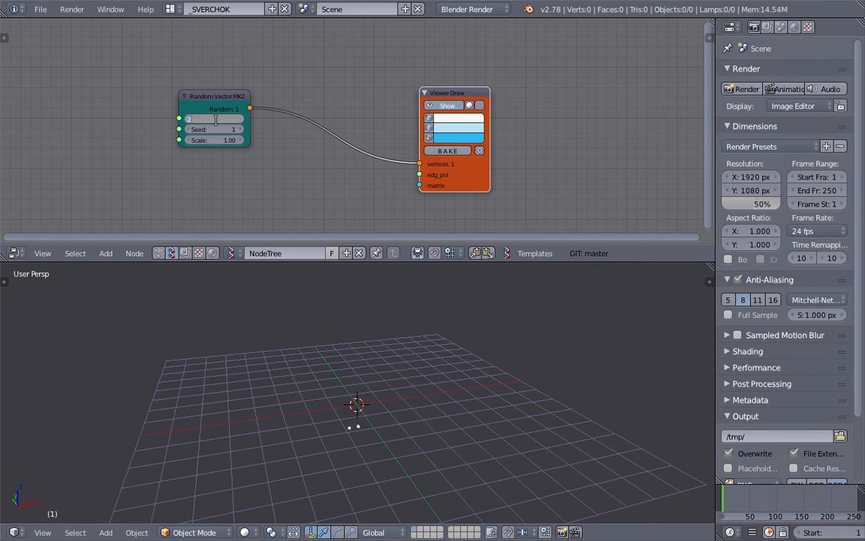
{"action": "scroll", "coordinate": [395, 382], "scroll_direction": "up", "scroll_amount": 3}
{"action": "middle_click_drag", "start_coordinate": [394, 381], "coordinate": [386, 376]}
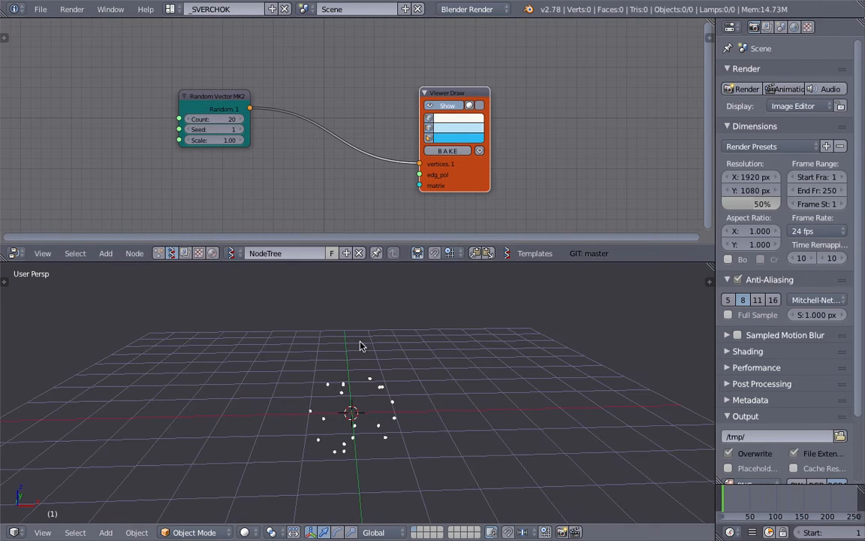
{"action": "left_click_drag", "start_coordinate": [213, 131], "coordinate": [259, 131]}
{"action": "middle_click_drag", "start_coordinate": [473, 391], "coordinate": [441, 418]}
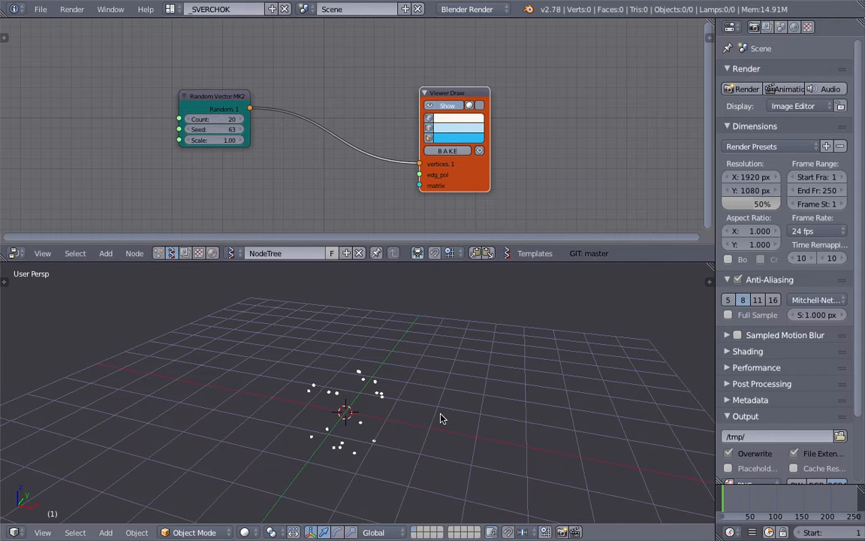
Save the file on the Desktop as sv_melting_curves_001.blend.
{"action": "key", "text": "ctrl+s"}
{"action": "left_click", "coordinate": [261, 59]}
{"action": "type", "text": "sv_melting_curv"}
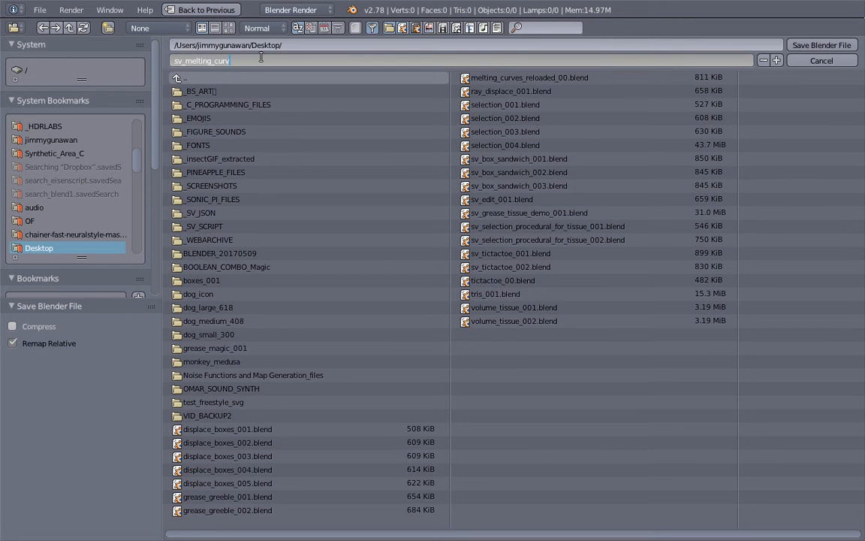
{"action": "type", "text": "es_001"}
{"action": "key", "text": "Return"}
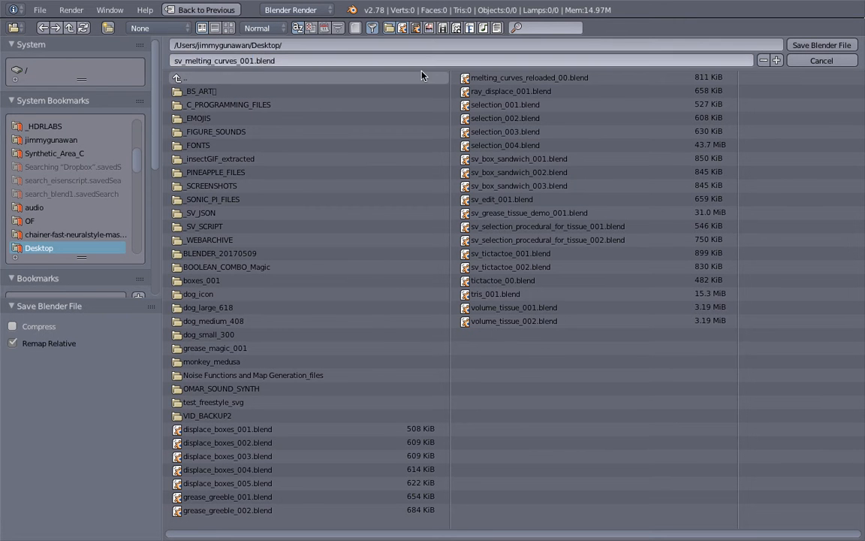
{"action": "left_click", "coordinate": [822, 45]}
Enlarge the node editor, spread the Random Vector and Viewer Draw nodes apart, and widen the Random Vector node.
{"action": "middle_click_drag", "start_coordinate": [353, 379], "coordinate": [465, 380]}
{"action": "left_click_drag", "start_coordinate": [467, 191], "coordinate": [557, 175]}
{"action": "left_click_drag", "start_coordinate": [547, 261], "coordinate": [552, 359]}
{"action": "middle_click_drag", "start_coordinate": [229, 165], "coordinate": [234, 125]}
{"action": "left_click_drag", "start_coordinate": [226, 105], "coordinate": [201, 70]}
{"action": "middle_click_drag", "start_coordinate": [338, 370], "coordinate": [346, 417]}
{"action": "left_click_drag", "start_coordinate": [400, 361], "coordinate": [406, 333]}
{"action": "key", "text": "g"}
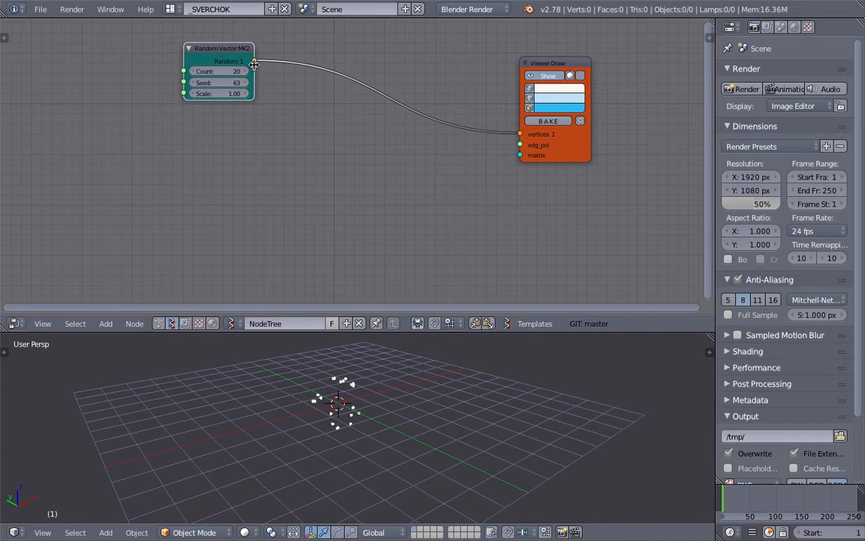
{"action": "left_click_drag", "start_coordinate": [254, 68], "coordinate": [268, 67]}
Duplicate the Random Vector node below the original, save the file, and connect the copy to the Viewer Draw matrix input.
{"action": "key", "text": "shift+d"}
{"action": "left_click", "coordinate": [269, 146]}
{"action": "key", "text": "ctrl+s"}
{"action": "left_click", "coordinate": [269, 147]}
{"action": "mouse_move", "coordinate": [299, 156]}
{"action": "left_mouse_down"}
{"action": "mouse_move", "coordinate": [423, 134]}
{"action": "mouse_move", "coordinate": [457, 152]}
{"action": "mouse_move", "coordinate": [520, 155]}
{"action": "left_mouse_up"}
{"action": "middle_click_drag", "start_coordinate": [382, 451], "coordinate": [353, 447]}
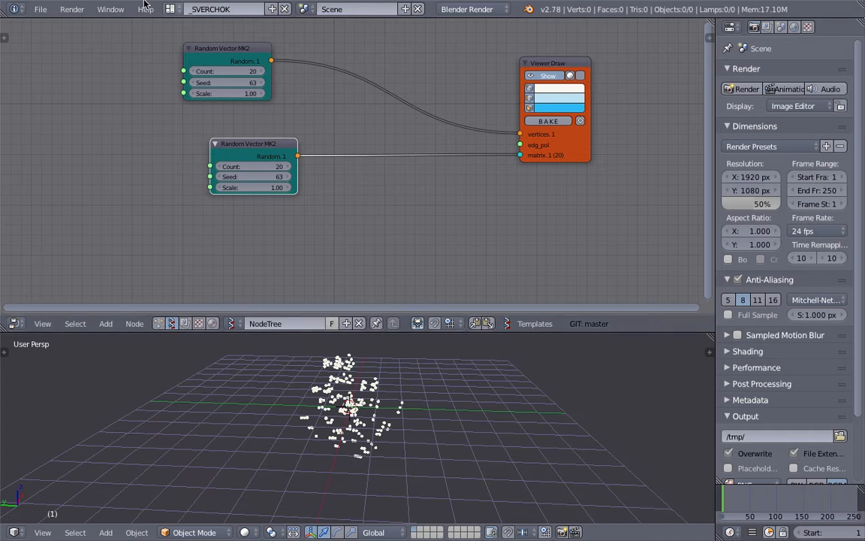
Set the second Random Vector node's seed to 69 and its scale to 3.61.
{"action": "mouse_move", "coordinate": [261, 179]}
{"action": "left_mouse_down"}
{"action": "mouse_move", "coordinate": [304, 187]}
{"action": "mouse_move", "coordinate": [239, 189]}
{"action": "mouse_move", "coordinate": [268, 190]}
{"action": "left_mouse_up"}
{"action": "middle_click_drag", "start_coordinate": [413, 362], "coordinate": [326, 389]}
{"action": "scroll", "coordinate": [316, 389], "scroll_direction": "up", "scroll_amount": 1}
{"action": "scroll", "coordinate": [190, 180], "scroll_direction": "up", "scroll_amount": 2}
Add a Range Int node and connect its range output to the first Random Vector node's seed.
{"action": "middle_click_drag", "start_coordinate": [190, 181], "coordinate": [212, 196]}
{"action": "key", "text": "space"}
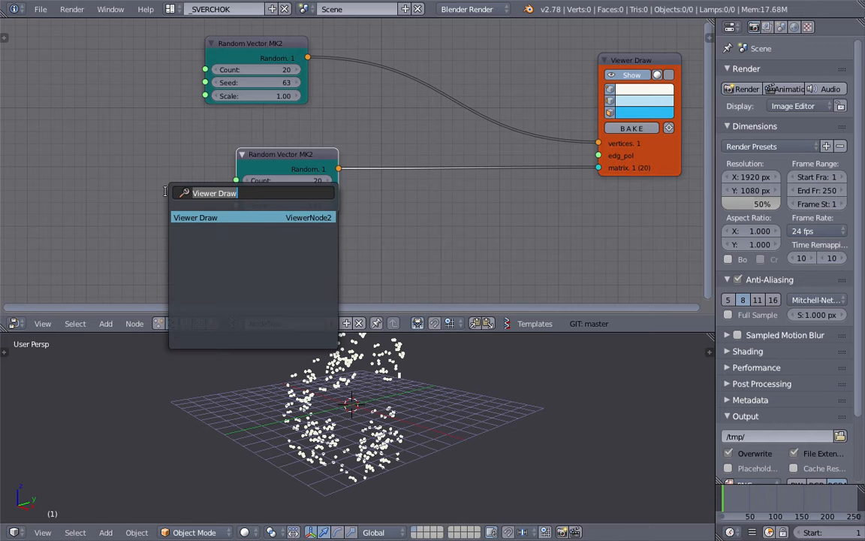
{"action": "type", "text": "range i"}
{"action": "key", "text": "Return"}
{"action": "left_click", "coordinate": [71, 59]}
{"action": "left_click_drag", "start_coordinate": [201, 89], "coordinate": [203, 85]}
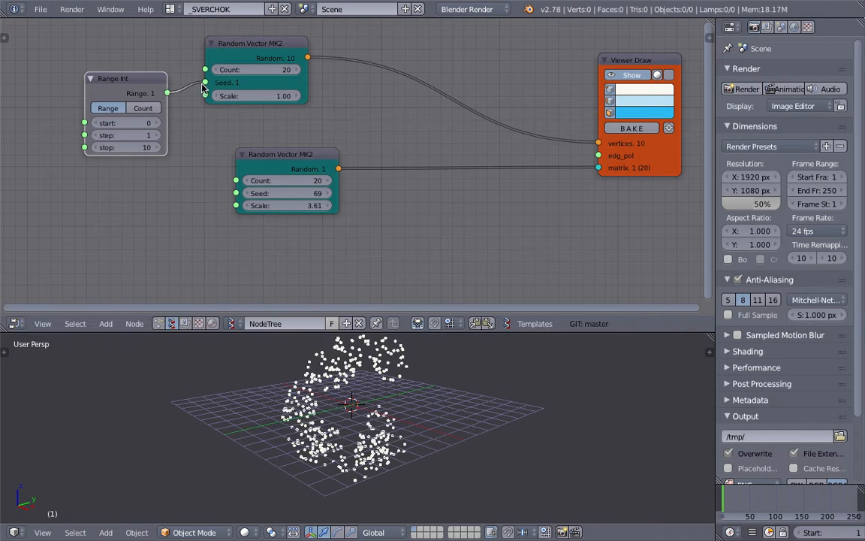
Switch the Range Int node to Count mode with a count of 20 and save over the file.
{"action": "middle_click_drag", "start_coordinate": [354, 365], "coordinate": [382, 368]}
{"action": "middle_click_drag", "start_coordinate": [220, 174], "coordinate": [228, 178]}
{"action": "scroll", "coordinate": [228, 175], "scroll_direction": "down", "scroll_amount": 1}
{"action": "middle_click_drag", "start_coordinate": [262, 106], "coordinate": [269, 118]}
{"action": "left_click", "coordinate": [173, 129]}
{"action": "left_click", "coordinate": [163, 166]}
{"action": "type", "text": "2"}
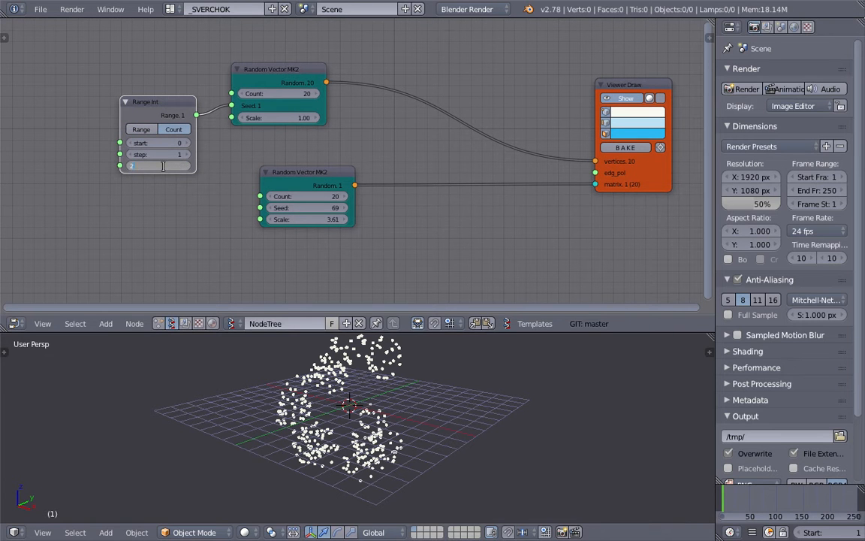
{"action": "type", "text": "0"}
{"action": "key", "text": "Return"}
{"action": "key", "text": "ctrl+s"}
{"action": "left_click", "coordinate": [311, 344]}
Add an integer node set to 30 and connect it to the counts of the Range Int and first Random Vector nodes.
{"action": "middle_click_drag", "start_coordinate": [305, 83], "coordinate": [409, 87]}
{"action": "key", "text": "shift+a"}
{"action": "left_click", "coordinate": [126, 137]}
{"action": "type", "text": "int"}
{"action": "key", "text": "Down"}
{"action": "key", "text": "Down"}
{"action": "key", "text": "Down"}
{"action": "key", "text": "Return"}
{"action": "left_click", "coordinate": [161, 152]}
{"action": "left_click_drag", "start_coordinate": [172, 142], "coordinate": [225, 171]}
{"action": "left_click_drag", "start_coordinate": [131, 155], "coordinate": [152, 156]}
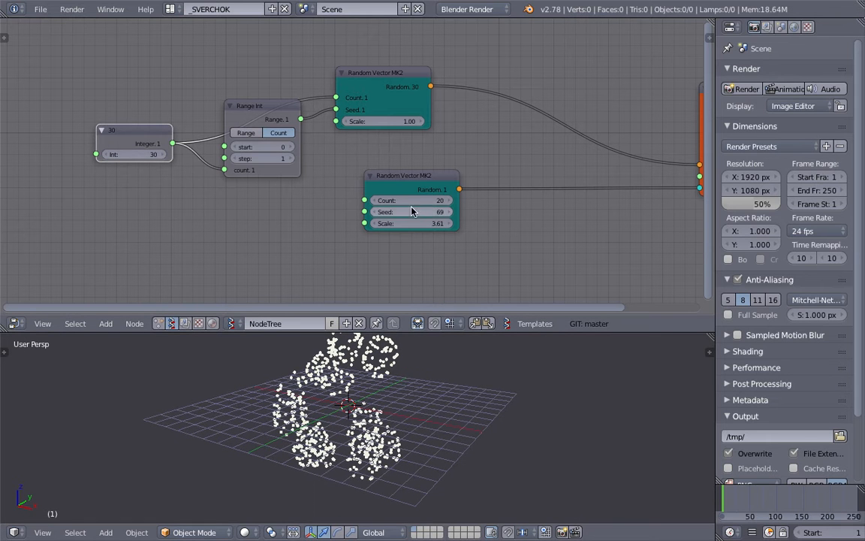
Set the second Random Vector node's seed to 96 and its scale to 5.68.
{"action": "middle_click_drag", "start_coordinate": [420, 202], "coordinate": [332, 196]}
{"action": "left_click_drag", "start_coordinate": [361, 170], "coordinate": [499, 170]}
{"action": "left_click_drag", "start_coordinate": [458, 201], "coordinate": [518, 212]}
{"action": "middle_click_drag", "start_coordinate": [444, 449], "coordinate": [374, 368]}
Rearrange the second Random Vector and Viewer Draw nodes to leave a wider gap between them.
{"action": "middle_click_drag", "start_coordinate": [428, 207], "coordinate": [339, 212]}
{"action": "left_click_drag", "start_coordinate": [375, 191], "coordinate": [331, 210]}
{"action": "left_click_drag", "start_coordinate": [528, 151], "coordinate": [567, 115]}
{"action": "middle_click_drag", "start_coordinate": [464, 451], "coordinate": [487, 411]}
{"action": "middle_click_drag", "start_coordinate": [473, 209], "coordinate": [454, 217]}
{"action": "left_click_drag", "start_coordinate": [582, 124], "coordinate": [613, 127]}
{"action": "left_click_drag", "start_coordinate": [325, 197], "coordinate": [288, 189]}
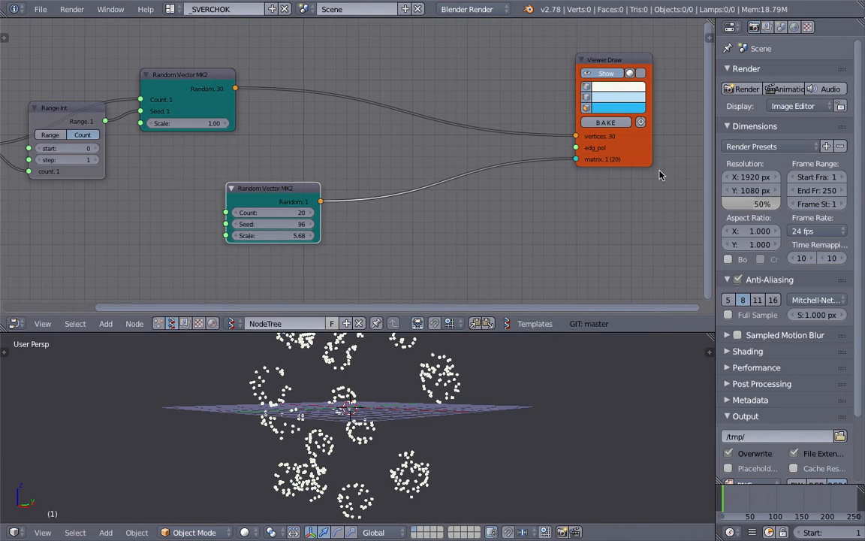
Widen the node editor and 3D viewport by narrowing the properties area, and save over the file.
{"action": "left_click_drag", "start_coordinate": [714, 160], "coordinate": [732, 163]}
{"action": "middle_click_drag", "start_coordinate": [650, 185], "coordinate": [610, 182]}
{"action": "key", "text": "ctrl+s"}
{"action": "left_click", "coordinate": [573, 194]}
Make room in the tree and insert a UV Connection node between the first Random Vector node and Viewer Draw's vertices input.
{"action": "left_click_drag", "start_coordinate": [608, 150], "coordinate": [635, 144]}
{"action": "left_click_drag", "start_coordinate": [252, 184], "coordinate": [230, 200]}
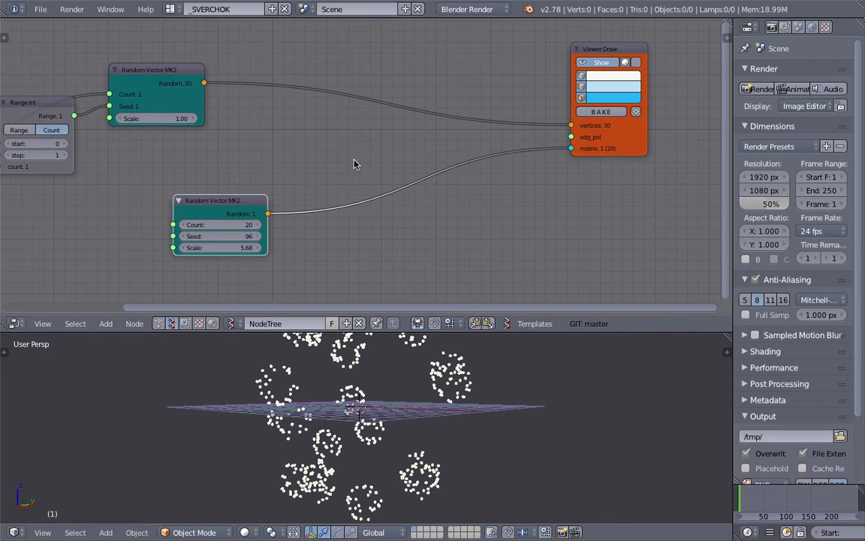
{"action": "key", "text": "space"}
{"action": "type", "text": "uv"}
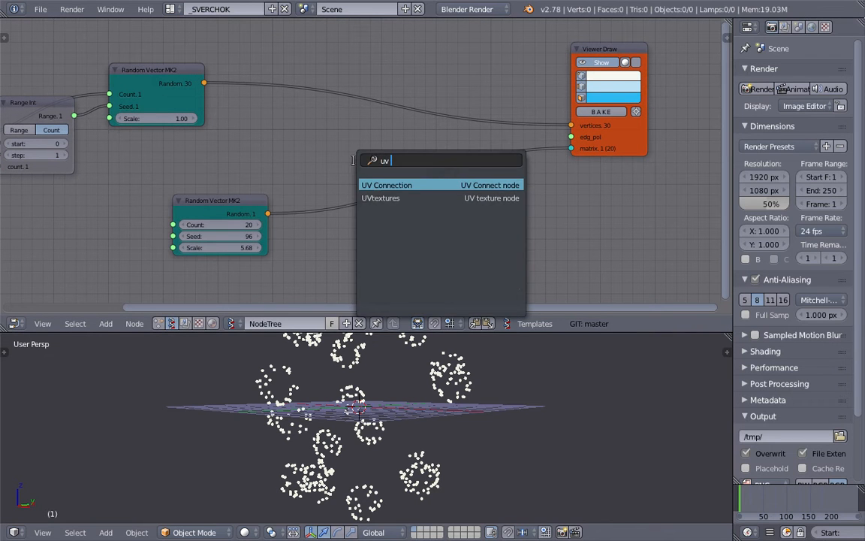
{"action": "key", "text": "Return"}
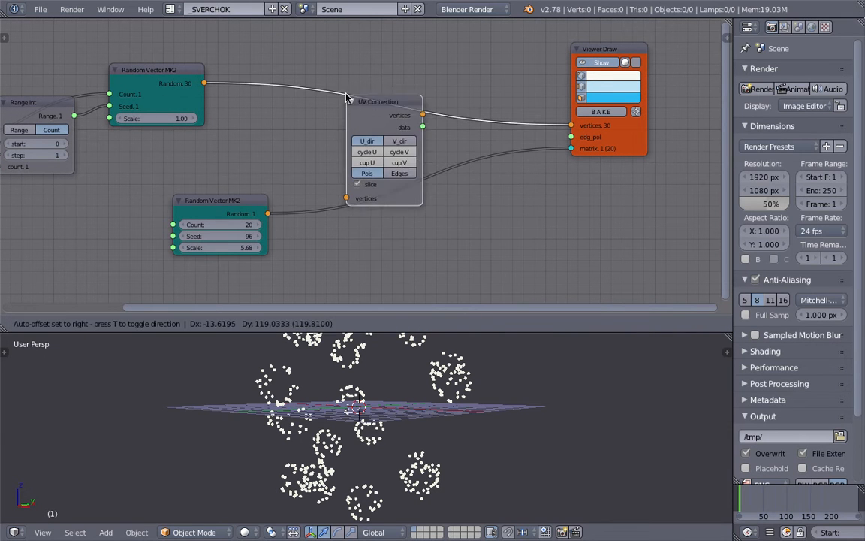
{"action": "left_click", "coordinate": [350, 81]}
{"action": "mouse_move", "coordinate": [427, 86]}
{"action": "left_mouse_down"}
{"action": "mouse_move", "coordinate": [570, 135]}
{"action": "mouse_move", "coordinate": [460, 114]}
{"action": "left_mouse_up"}
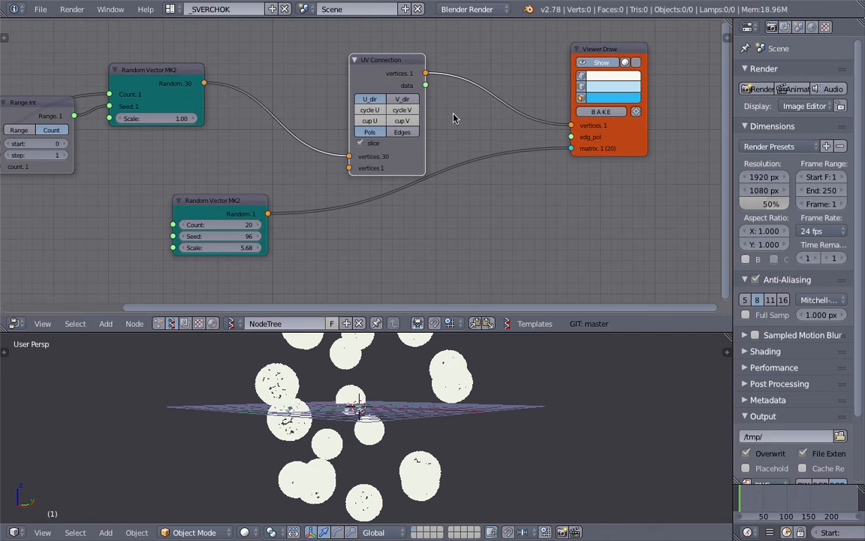
Set the UV Connection node to output Edges and connect its data output to Viewer Draw's edg_pol input.
{"action": "left_click", "coordinate": [406, 131]}
{"action": "left_click_drag", "start_coordinate": [425, 84], "coordinate": [571, 137]}
{"action": "middle_click_drag", "start_coordinate": [376, 376], "coordinate": [387, 393]}
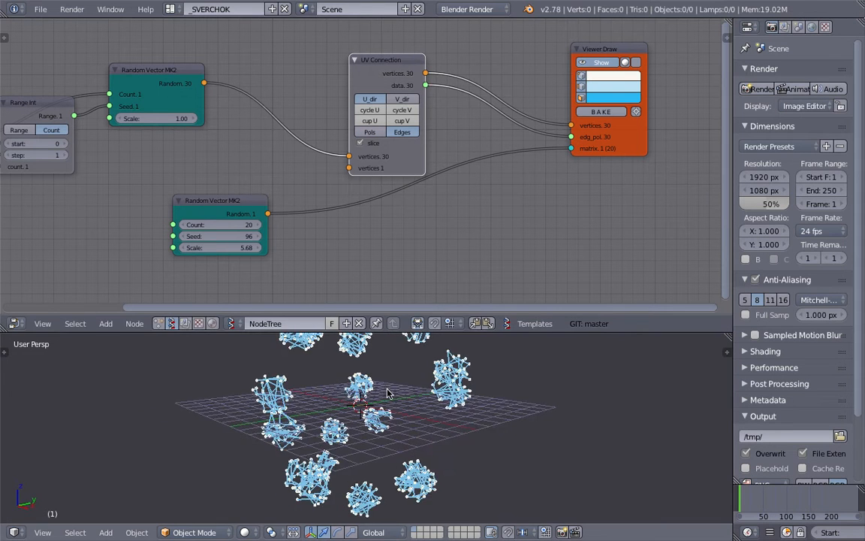
Shrink the node editor to give the 3D viewport more height and inspect the connected edge clusters.
{"action": "left_click_drag", "start_coordinate": [448, 330], "coordinate": [449, 371]}
{"action": "middle_click_drag", "start_coordinate": [361, 436], "coordinate": [276, 409]}
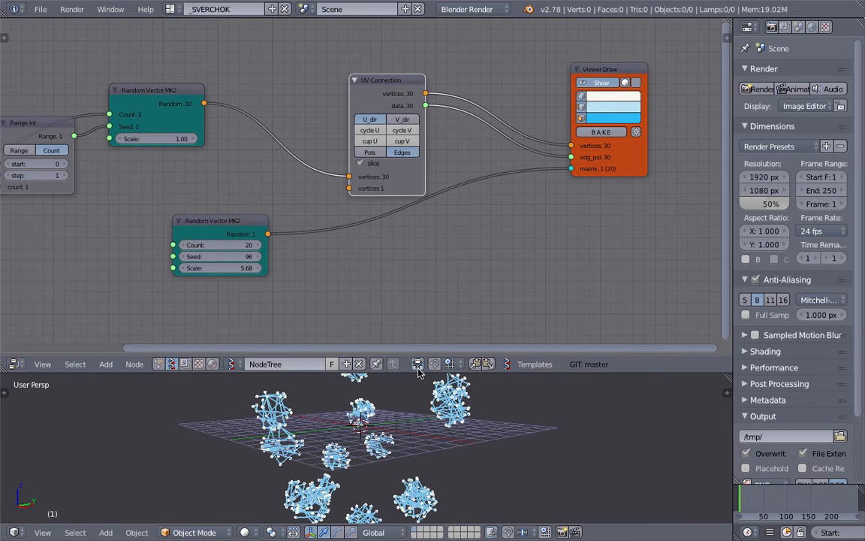
{"action": "left_click_drag", "start_coordinate": [418, 374], "coordinate": [418, 287]}
{"action": "middle_click_drag", "start_coordinate": [387, 320], "coordinate": [354, 368]}
{"action": "middle_click_drag", "start_coordinate": [360, 185], "coordinate": [365, 197]}
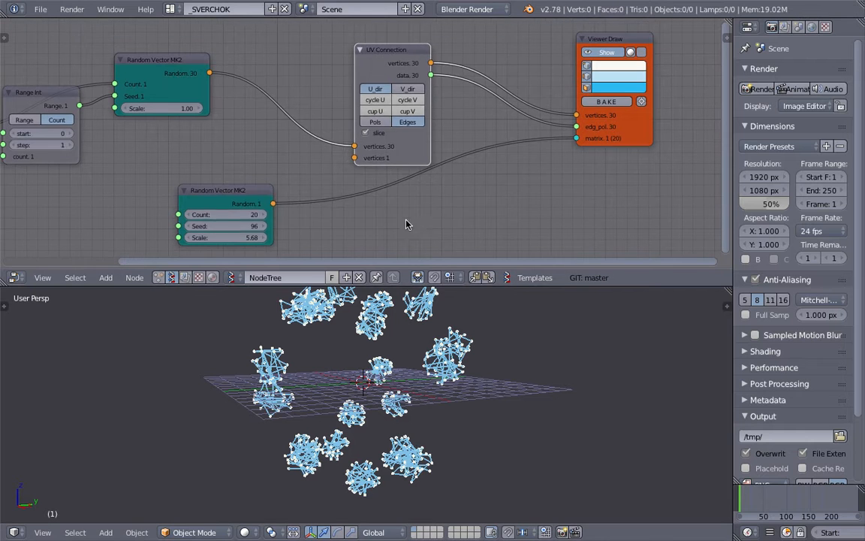
Delete the UV Connection node, unlink Viewer Draw's matrix input, and line up the two Random Vector nodes beside Range Int.
{"action": "key", "text": "x"}
{"action": "left_click_drag", "start_coordinate": [446, 154], "coordinate": [433, 179], "text": "ctrl"}
{"action": "mouse_move", "coordinate": [382, 131]}
{"action": "middle_mouse_down"}
{"action": "mouse_move", "coordinate": [402, 163]}
{"action": "mouse_move", "coordinate": [406, 140]}
{"action": "middle_mouse_up"}
{"action": "left_click_drag", "start_coordinate": [242, 199], "coordinate": [195, 169]}
{"action": "middle_click_drag", "start_coordinate": [189, 81], "coordinate": [215, 86]}
{"action": "left_click_drag", "start_coordinate": [220, 77], "coordinate": [238, 74]}
{"action": "middle_click_drag", "start_coordinate": [163, 174], "coordinate": [248, 169]}
{"action": "scroll", "coordinate": [248, 169], "scroll_direction": "down", "scroll_amount": 1}
{"action": "middle_click_drag", "start_coordinate": [340, 170], "coordinate": [298, 170]}
{"action": "scroll", "coordinate": [319, 162], "scroll_direction": "up", "scroll_amount": 1}
Add a Matrix Apply (verts) node between the Random Vector nodes and Viewer Draw, and save the file.
{"action": "key", "text": "alt+space"}
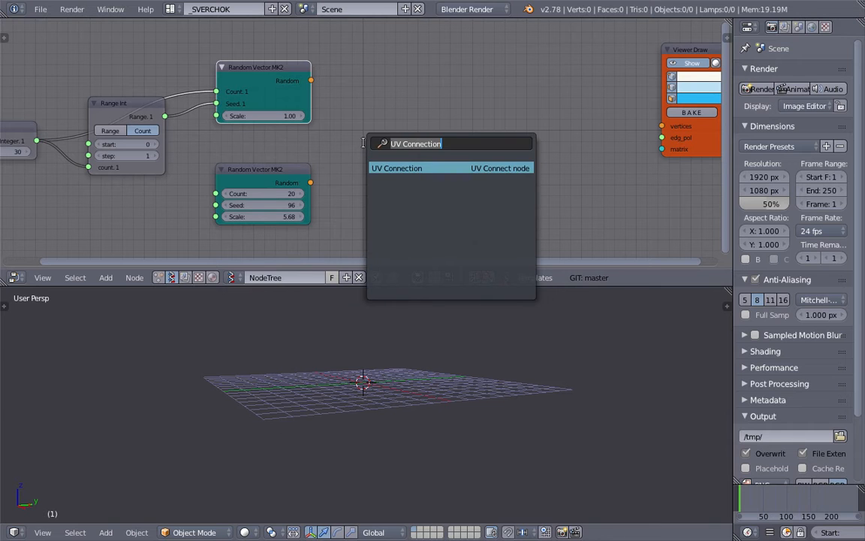
{"action": "type", "text": "ap"}
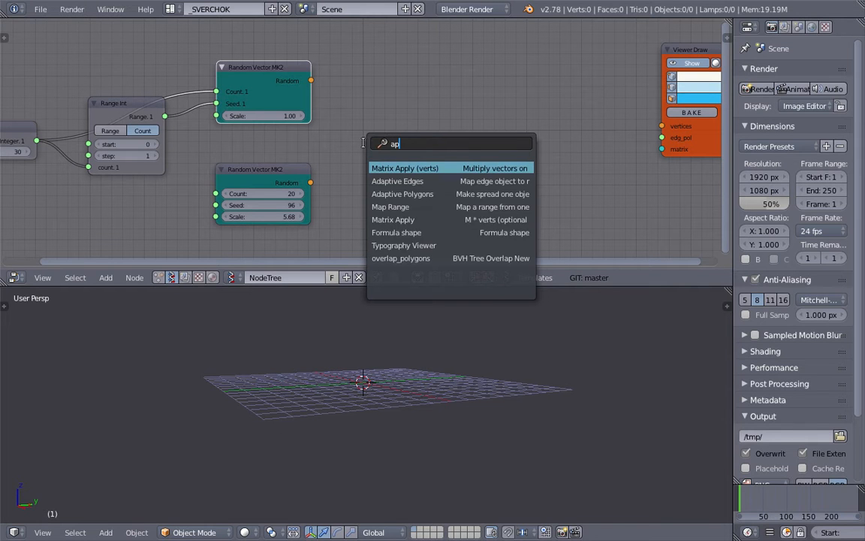
{"action": "type", "text": "pl"}
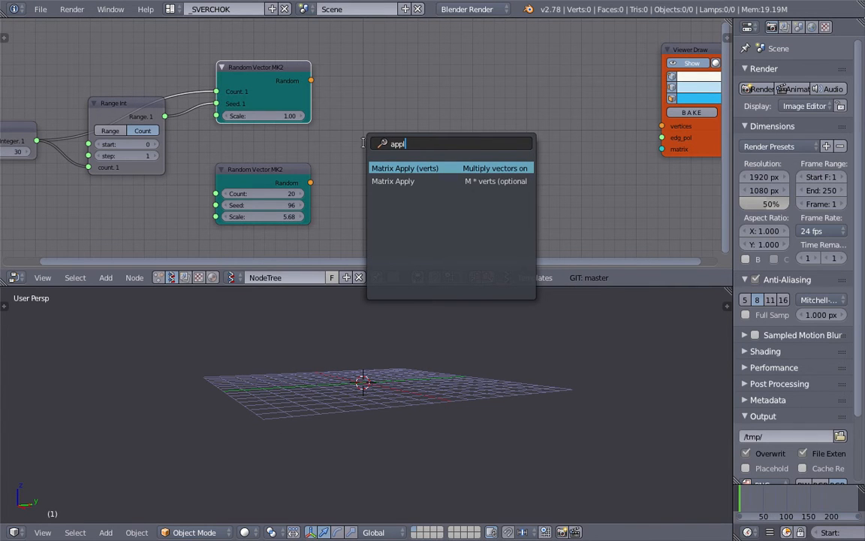
{"action": "key", "text": "Return"}
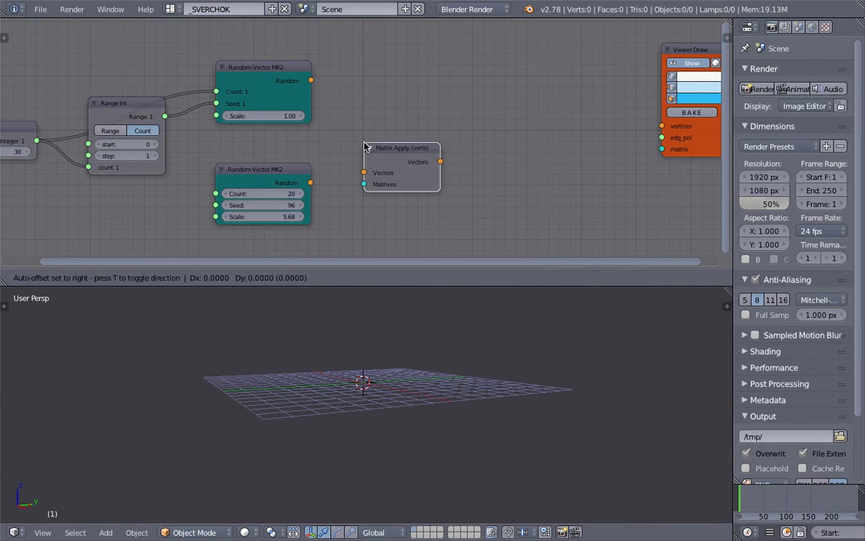
{"action": "left_click", "coordinate": [386, 90]}
{"action": "key", "text": "ctrl+s"}
Connect the first Random Vector node to Matrix Apply's Vectors input and the second one to its Matrixes input.
{"action": "left_click_drag", "start_coordinate": [374, 117], "coordinate": [392, 116]}
{"action": "left_click_drag", "start_coordinate": [310, 183], "coordinate": [393, 128]}
{"action": "middle_click_drag", "start_coordinate": [479, 128], "coordinate": [393, 134]}
{"action": "scroll", "coordinate": [394, 134], "scroll_direction": "up", "scroll_amount": 1}
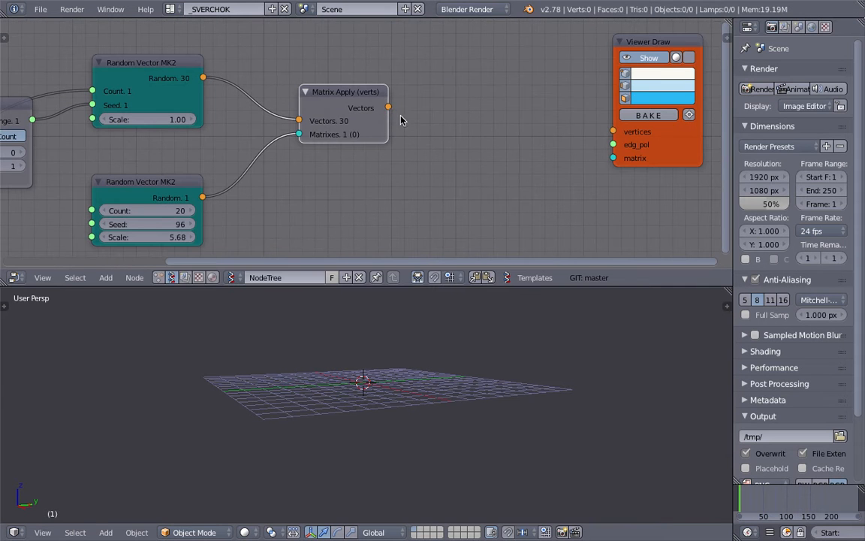
Connect Matrix Apply's Vectors output to Viewer Draw's vertices input.
{"action": "left_click_drag", "start_coordinate": [388, 108], "coordinate": [505, 133]}
{"action": "left_click_drag", "start_coordinate": [597, 133], "coordinate": [613, 132]}
{"action": "middle_click_drag", "start_coordinate": [426, 181], "coordinate": [373, 183]}
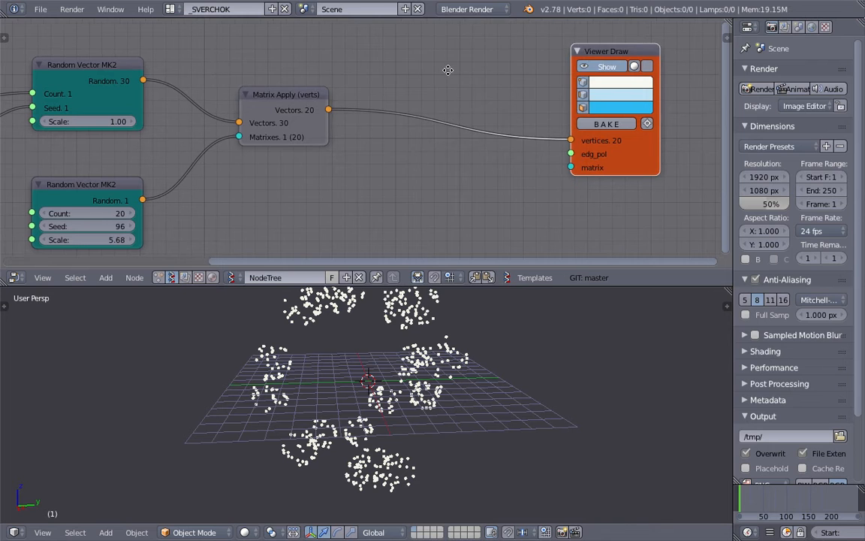
Insert a UV Connection node set to Edges between Matrix Apply and Viewer Draw, and connect its data output to edg_pol.
{"action": "key", "text": "alt+space"}
{"action": "key", "text": "BackSpace"}
{"action": "type", "text": "uv"}
{"action": "key", "text": "Return"}
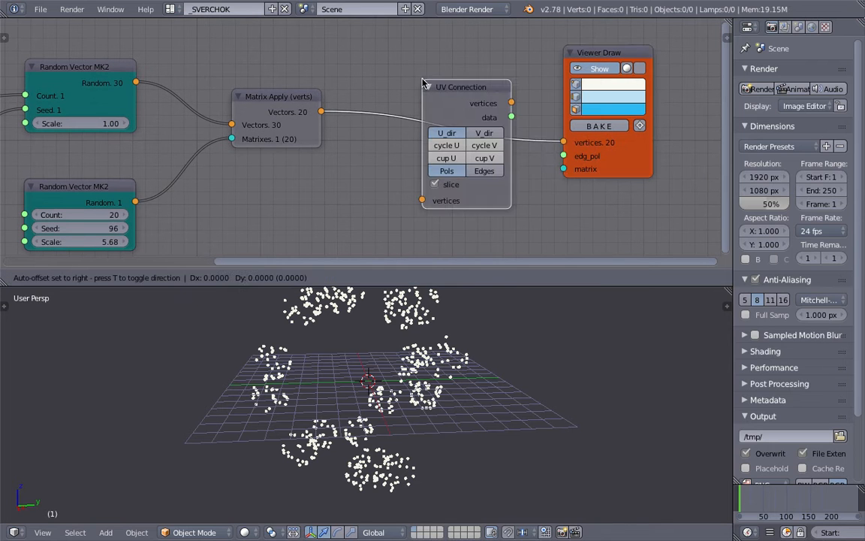
{"action": "left_click", "coordinate": [410, 90]}
{"action": "mouse_move", "coordinate": [489, 110]}
{"action": "left_mouse_down"}
{"action": "mouse_move", "coordinate": [511, 149]}
{"action": "mouse_move", "coordinate": [564, 156]}
{"action": "left_mouse_up"}
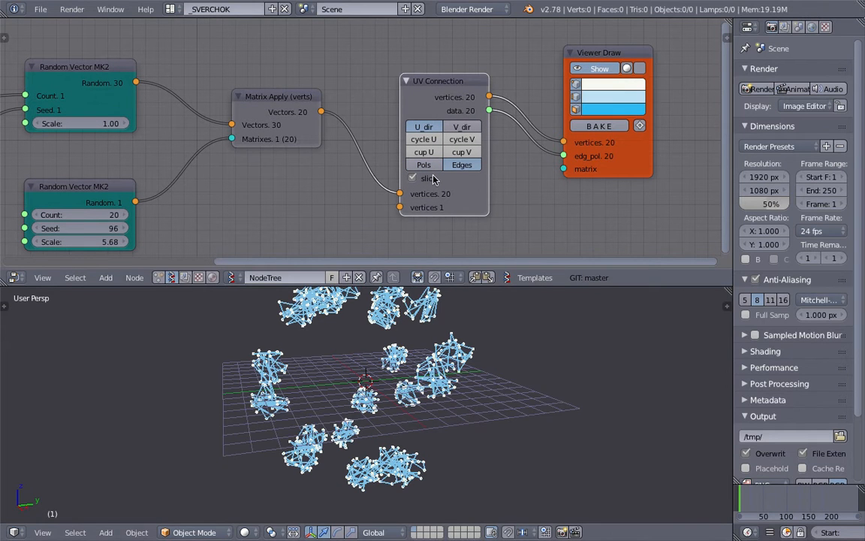
Switch the UV Connection node's direction to V_dir and save over the file.
{"action": "left_click", "coordinate": [463, 126]}
{"action": "left_click", "coordinate": [432, 127]}
{"action": "left_click", "coordinate": [462, 127]}
{"action": "middle_click_drag", "start_coordinate": [451, 333], "coordinate": [429, 441]}
{"action": "key", "text": "ctrl+s"}
{"action": "left_click", "coordinate": [429, 441]}
{"action": "middle_click_drag", "start_coordinate": [407, 350], "coordinate": [460, 353]}
{"action": "scroll", "coordinate": [453, 350], "scroll_direction": "down", "scroll_amount": 2}
{"action": "middle_click_drag", "start_coordinate": [118, 157], "coordinate": [241, 159]}
{"action": "scroll", "coordinate": [239, 158], "scroll_direction": "down", "scroll_amount": 1}
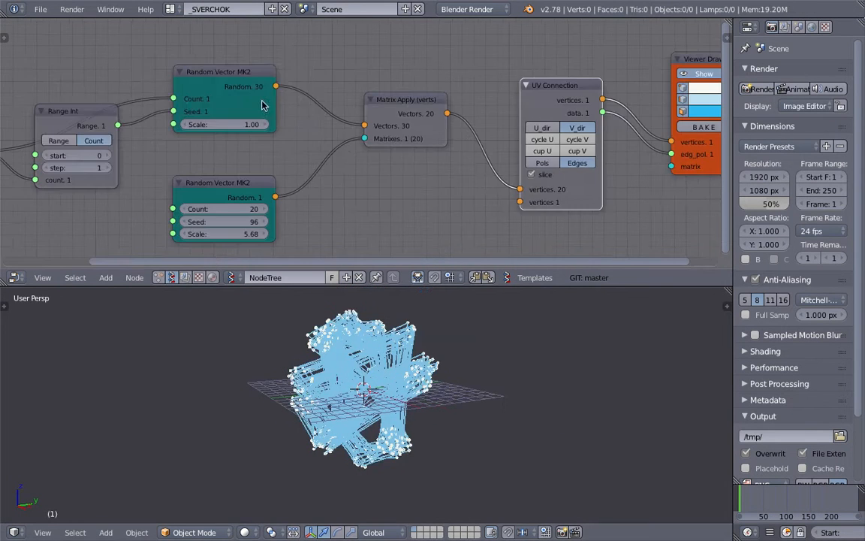
Move the second Random Vector node up beneath the first and set its Seed to 214.
{"action": "left_click_drag", "start_coordinate": [237, 184], "coordinate": [255, 164]}
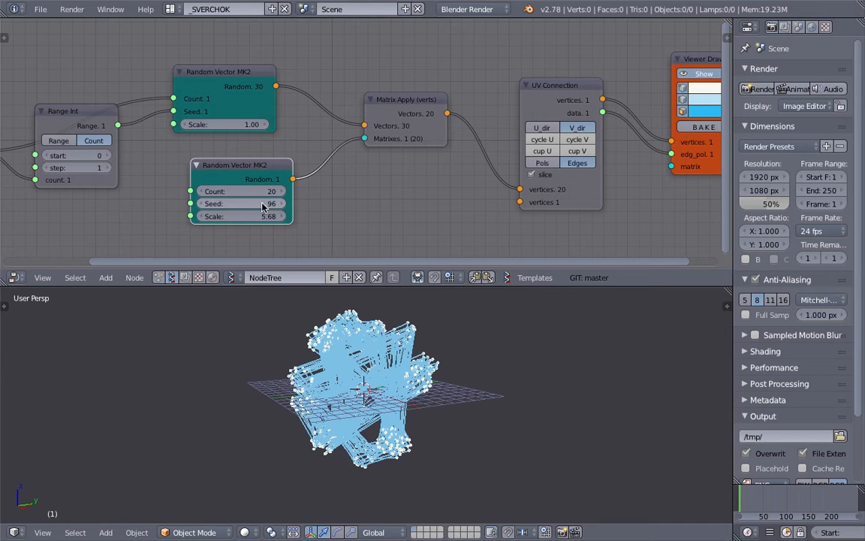
{"action": "mouse_move", "coordinate": [347, 347]}
{"action": "middle_mouse_down"}
{"action": "mouse_move", "coordinate": [380, 343]}
{"action": "mouse_move", "coordinate": [349, 341]}
{"action": "middle_mouse_up"}
{"action": "scroll", "coordinate": [379, 343], "scroll_direction": "up", "scroll_amount": 2}
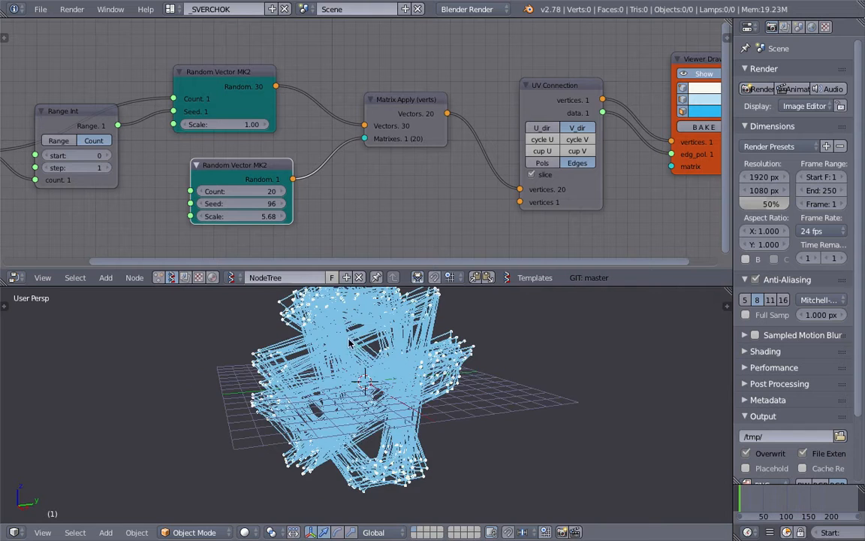
{"action": "middle_click_drag", "start_coordinate": [448, 354], "coordinate": [323, 425]}
{"action": "middle_click_drag", "start_coordinate": [381, 402], "coordinate": [304, 346]}
{"action": "left_click_drag", "start_coordinate": [240, 203], "coordinate": [310, 203]}
{"action": "middle_click_drag", "start_coordinate": [443, 410], "coordinate": [405, 414]}
Space UV Connection and Viewer Draw apart with UV Connection's slice option turned off, and save over the file.
{"action": "middle_click_drag", "start_coordinate": [493, 159], "coordinate": [301, 181]}
{"action": "left_click_drag", "start_coordinate": [348, 114], "coordinate": [327, 104]}
{"action": "middle_click_drag", "start_coordinate": [329, 187], "coordinate": [293, 193]}
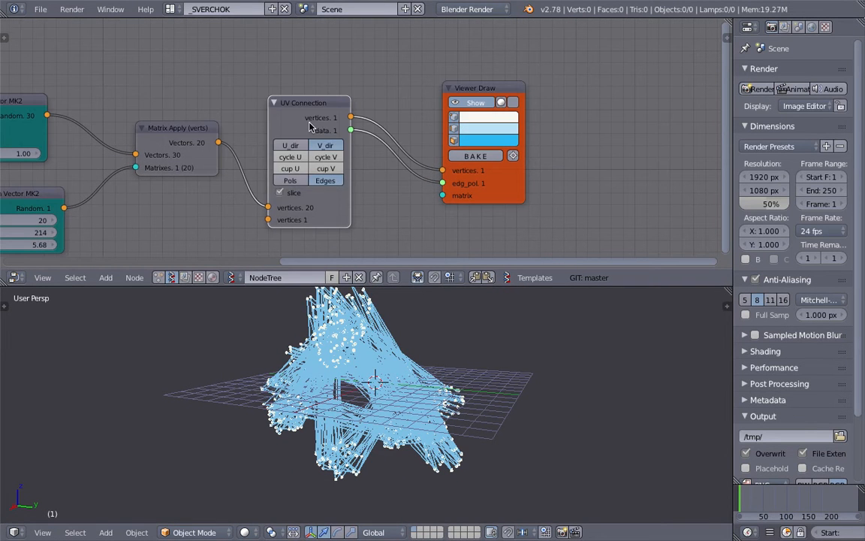
{"action": "left_click_drag", "start_coordinate": [479, 91], "coordinate": [639, 85]}
{"action": "middle_click_drag", "start_coordinate": [638, 85], "coordinate": [610, 90]}
{"action": "key", "text": "ctrl+s"}
{"action": "left_click", "coordinate": [477, 85]}
Add a Polyline Viewer MK1 node above the links between UV Connection and Viewer Draw, and save over the file.
{"action": "key", "text": "shift+a"}
{"action": "left_click", "coordinate": [454, 84]}
{"action": "type", "text": "poly"}
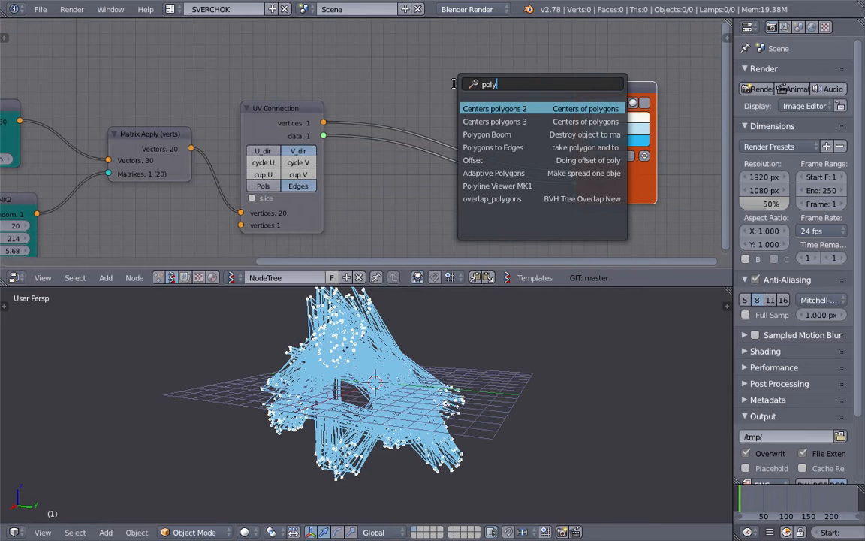
{"action": "key", "text": "Down"}
{"action": "key", "text": "Down"}
{"action": "key", "text": "Down"}
{"action": "key", "text": "Down"}
{"action": "key", "text": "Down"}
{"action": "key", "text": "Down"}
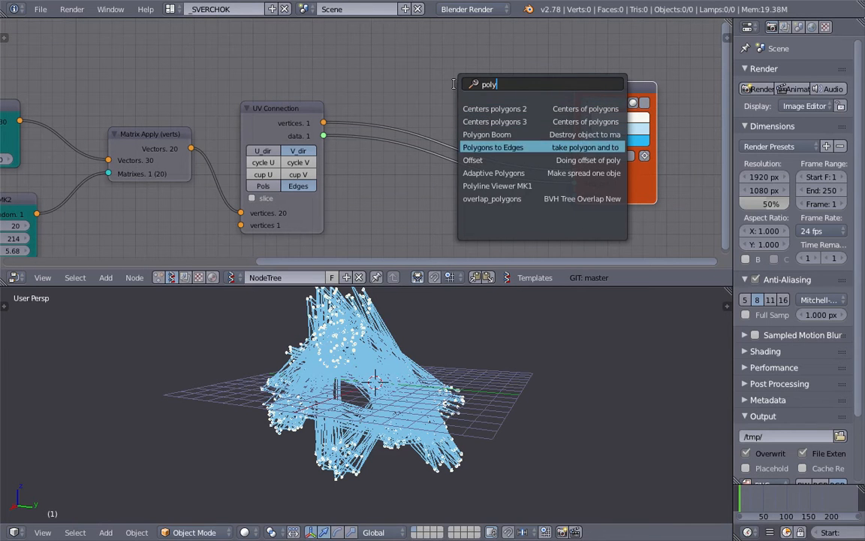
{"action": "key", "text": "Return"}
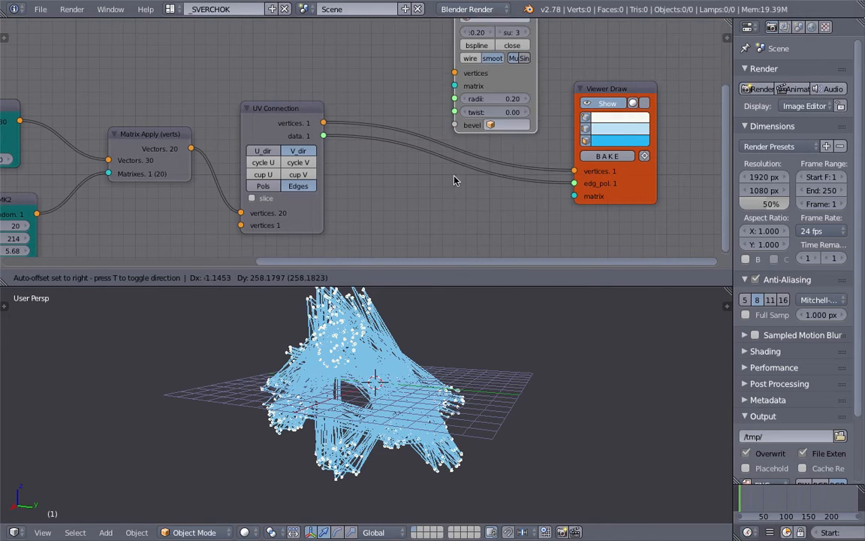
{"action": "left_click", "coordinate": [456, 172]}
{"action": "scroll", "coordinate": [456, 163], "scroll_direction": "down", "scroll_amount": 4}
{"action": "middle_click_drag", "start_coordinate": [456, 163], "coordinate": [430, 197]}
{"action": "key", "text": "ctrl+s"}
{"action": "left_click", "coordinate": [429, 200]}
{"action": "scroll", "coordinate": [505, 144], "scroll_direction": "up", "scroll_amount": 2}
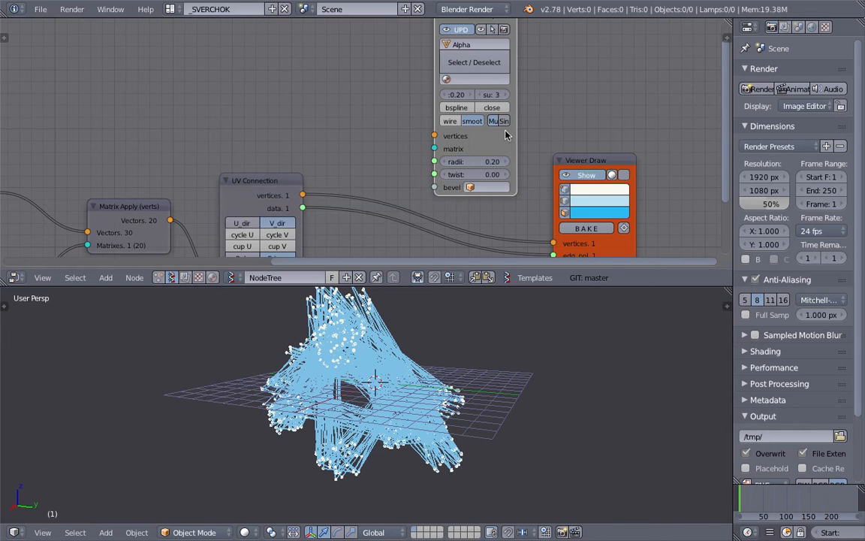
Widen the Polyline Viewer node and set it to Single, making room by shifting Viewer Draw and enlarging the node editor.
{"action": "left_click_drag", "start_coordinate": [516, 122], "coordinate": [544, 131]}
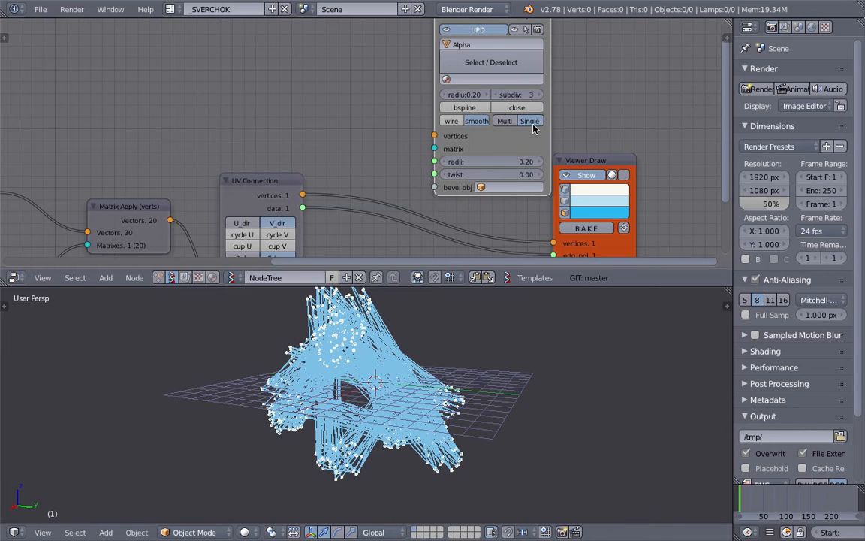
{"action": "left_click_drag", "start_coordinate": [581, 162], "coordinate": [660, 162]}
{"action": "left_click_drag", "start_coordinate": [585, 287], "coordinate": [585, 319]}
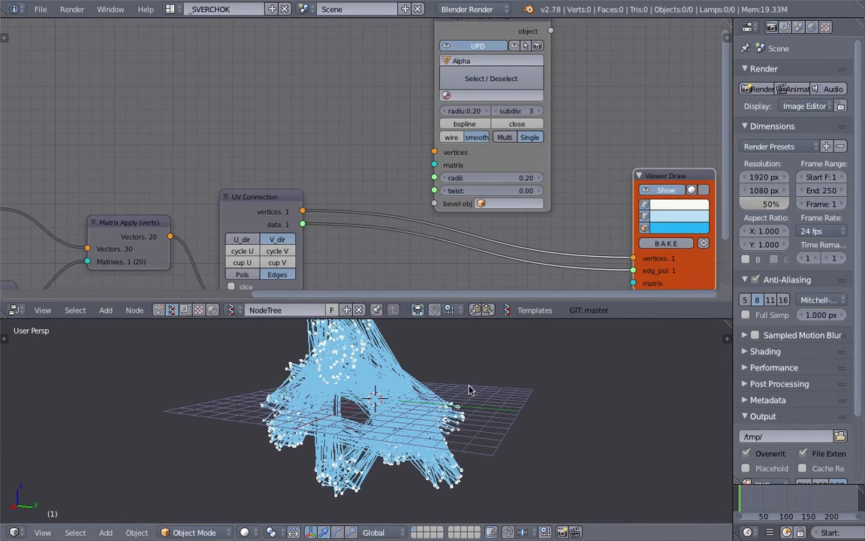
{"action": "middle_click_drag", "start_coordinate": [467, 388], "coordinate": [465, 394]}
{"action": "scroll", "coordinate": [308, 138], "scroll_direction": "down", "scroll_amount": 3}
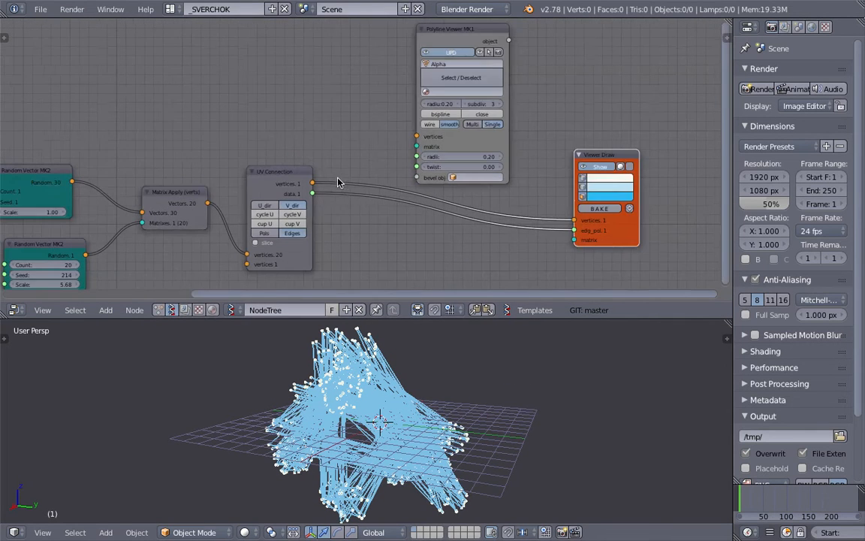
Connect UV Connection's vertices output to the Polyline Viewer's vertices input and hide the Viewer Draw display.
{"action": "left_click_drag", "start_coordinate": [322, 183], "coordinate": [418, 136]}
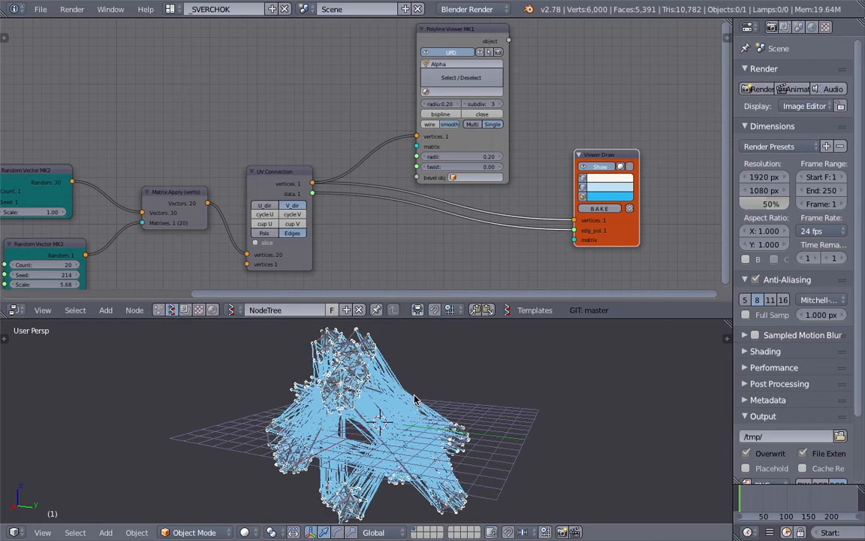
{"action": "left_click", "coordinate": [585, 169]}
{"action": "mouse_move", "coordinate": [450, 375]}
{"action": "middle_mouse_down"}
{"action": "mouse_move", "coordinate": [368, 420]}
{"action": "mouse_move", "coordinate": [337, 411]}
{"action": "mouse_move", "coordinate": [390, 435]}
{"action": "mouse_move", "coordinate": [396, 425]}
{"action": "mouse_move", "coordinate": [338, 460]}
{"action": "mouse_move", "coordinate": [421, 454]}
{"action": "mouse_move", "coordinate": [425, 430]}
{"action": "mouse_move", "coordinate": [389, 422]}
{"action": "middle_mouse_up"}
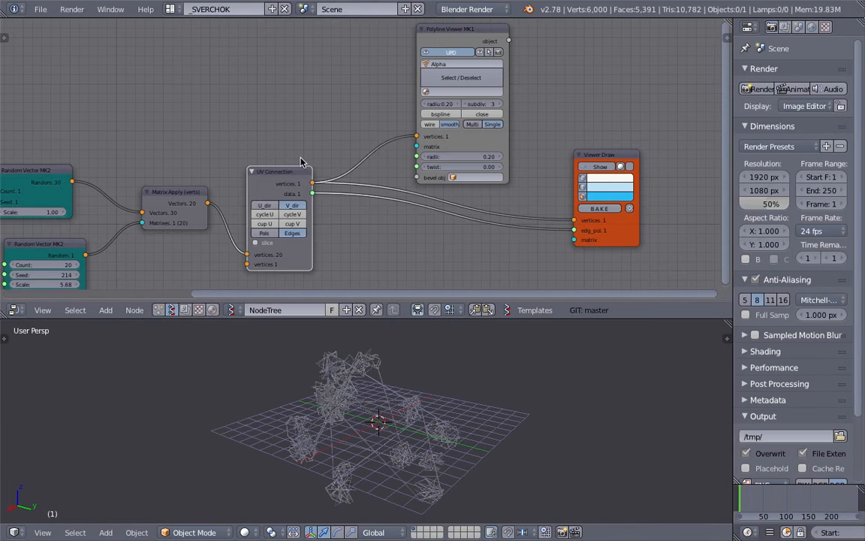
Set the Polyline Viewer's radii to 0.14 and open up space between it and the UV Connection node.
{"action": "left_click_drag", "start_coordinate": [301, 172], "coordinate": [306, 153]}
{"action": "left_click_drag", "start_coordinate": [464, 140], "coordinate": [498, 133]}
{"action": "middle_click_drag", "start_coordinate": [498, 133], "coordinate": [506, 166]}
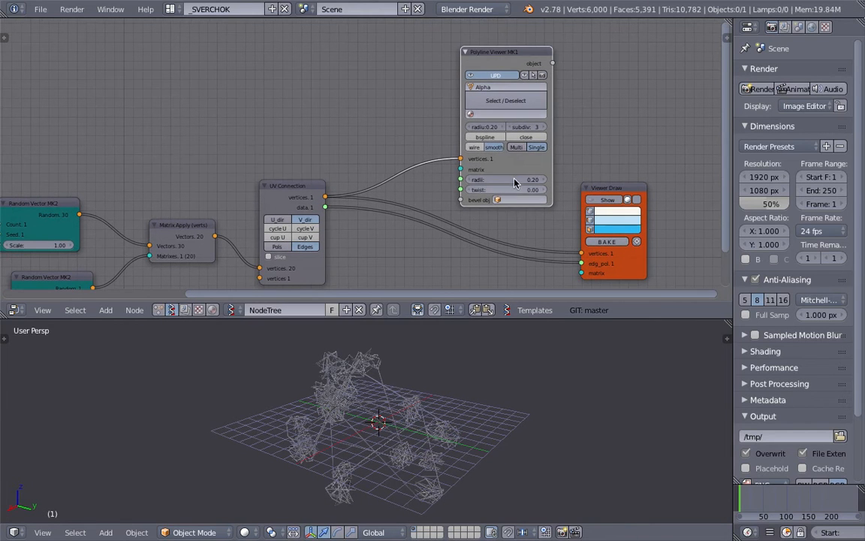
{"action": "left_click_drag", "start_coordinate": [505, 179], "coordinate": [492, 180]}
{"action": "left_click_drag", "start_coordinate": [283, 191], "coordinate": [296, 189]}
{"action": "middle_click_drag", "start_coordinate": [312, 163], "coordinate": [313, 157]}
{"action": "left_click_drag", "start_coordinate": [524, 163], "coordinate": [557, 165]}
Insert a List Flip node at level 1 into the link between UV Connection's vertices and the Polyline Viewer.
{"action": "key", "text": "space"}
{"action": "type", "text": "list f"}
{"action": "key", "text": "Down"}
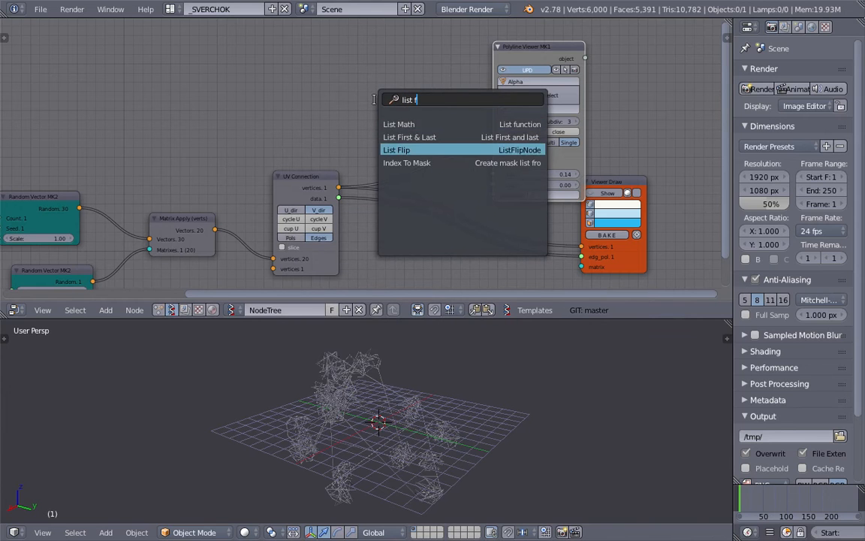
{"action": "key", "text": "Down"}
{"action": "key", "text": "Return"}
{"action": "left_click", "coordinate": [374, 100]}
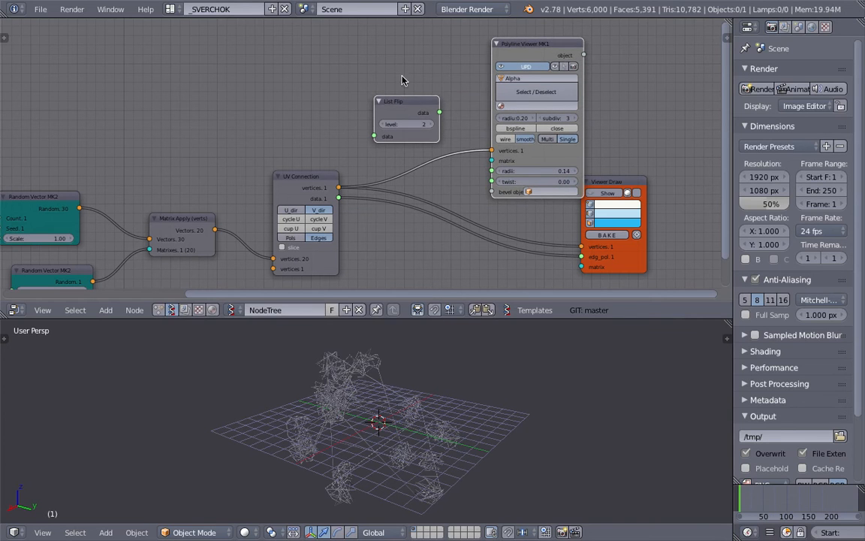
{"action": "left_click_drag", "start_coordinate": [408, 104], "coordinate": [415, 145]}
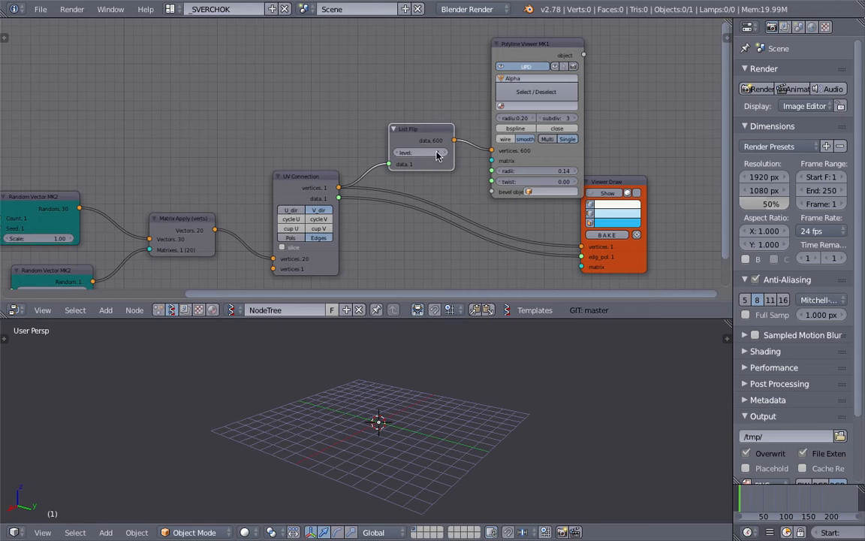
Rewire List Flip's data input to Matrix Apply's Vectors output, moving UV Connection and List Flip out of the way.
{"action": "left_click_drag", "start_coordinate": [312, 184], "coordinate": [330, 227]}
{"action": "middle_click_drag", "start_coordinate": [388, 161], "coordinate": [385, 129]}
{"action": "left_click_drag", "start_coordinate": [396, 104], "coordinate": [386, 98]}
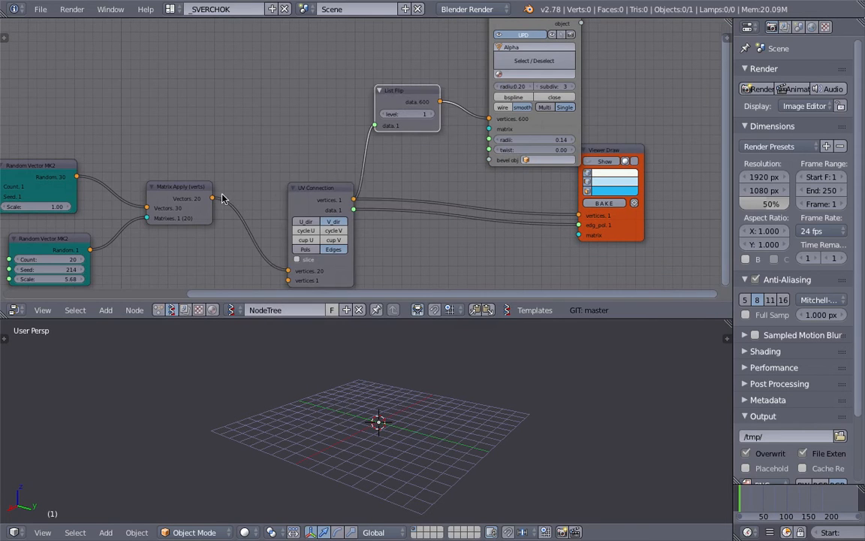
{"action": "left_click_drag", "start_coordinate": [212, 197], "coordinate": [229, 190]}
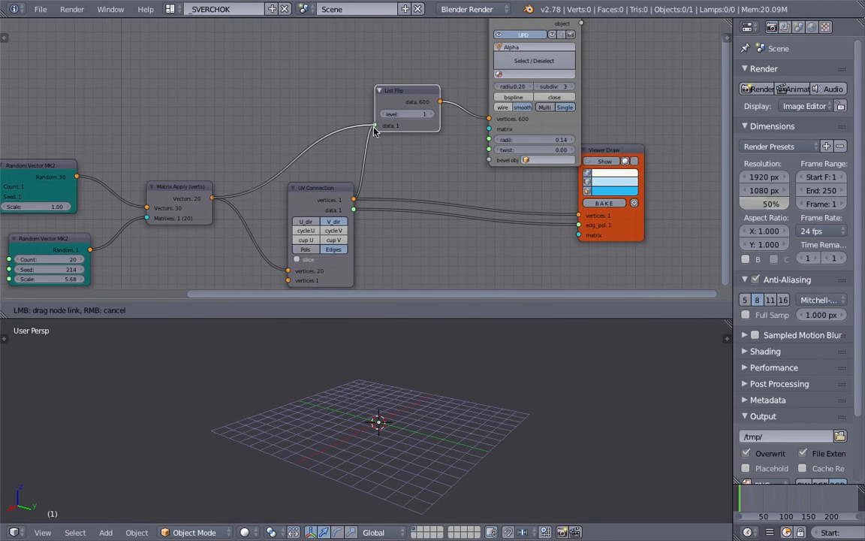
{"action": "left_click_drag", "start_coordinate": [375, 129], "coordinate": [375, 126]}
{"action": "mouse_move", "coordinate": [329, 372]}
{"action": "middle_mouse_down"}
{"action": "mouse_move", "coordinate": [244, 362]}
{"action": "mouse_move", "coordinate": [338, 378]}
{"action": "middle_mouse_up"}
{"action": "left_click_drag", "start_coordinate": [394, 98], "coordinate": [353, 96]}
{"action": "middle_click_drag", "start_coordinate": [314, 123], "coordinate": [360, 112]}
{"action": "mouse_move", "coordinate": [381, 396]}
{"action": "middle_mouse_down"}
{"action": "mouse_move", "coordinate": [357, 389]}
{"action": "mouse_move", "coordinate": [380, 386]}
{"action": "middle_mouse_up"}
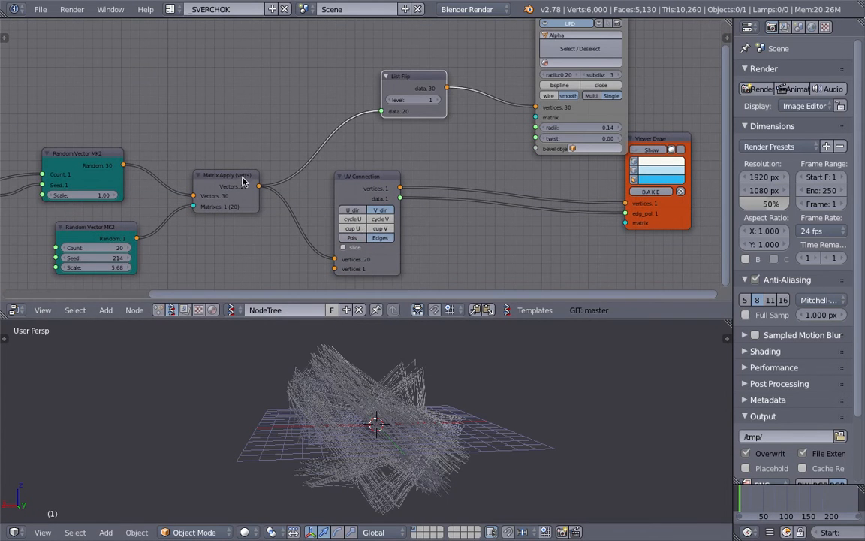
Reposition the Matrix Apply and List Flip nodes to tidy the chain leading into the Polyline Viewer.
{"action": "left_click_drag", "start_coordinate": [243, 180], "coordinate": [254, 144]}
{"action": "middle_click_drag", "start_coordinate": [254, 144], "coordinate": [296, 146]}
{"action": "left_click_drag", "start_coordinate": [449, 85], "coordinate": [428, 94]}
{"action": "middle_click_drag", "start_coordinate": [428, 94], "coordinate": [294, 144]}
{"action": "scroll", "coordinate": [293, 144], "scroll_direction": "up", "scroll_amount": 1}
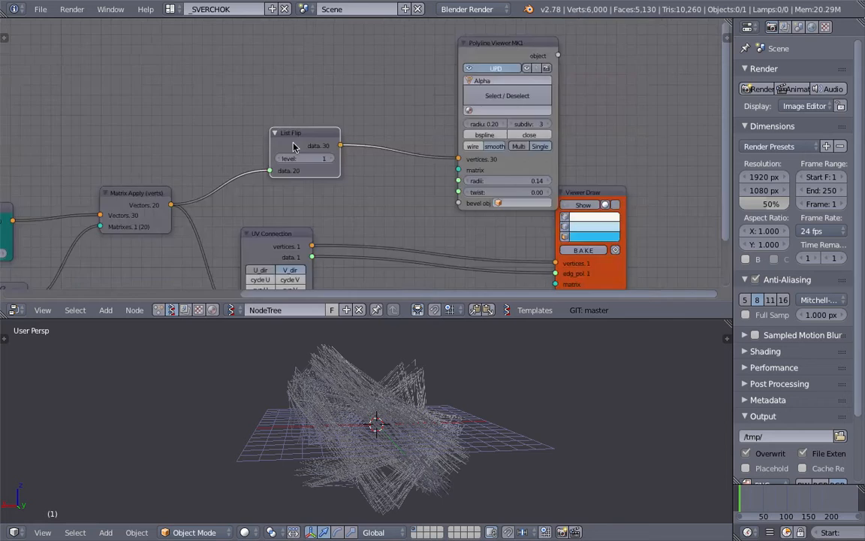
Sketch a list-flip diagram above the List Flip node, with rows numbered 0 1 2 beside vertical lines headed 0.
{"action": "scroll", "coordinate": [294, 146], "scroll_direction": "up", "scroll_amount": 3}
{"action": "scroll", "coordinate": [241, 112], "scroll_direction": "down", "scroll_amount": 3}
{"action": "middle_click_drag", "start_coordinate": [209, 114], "coordinate": [323, 141]}
{"action": "scroll", "coordinate": [308, 131], "scroll_direction": "down", "scroll_amount": 3}
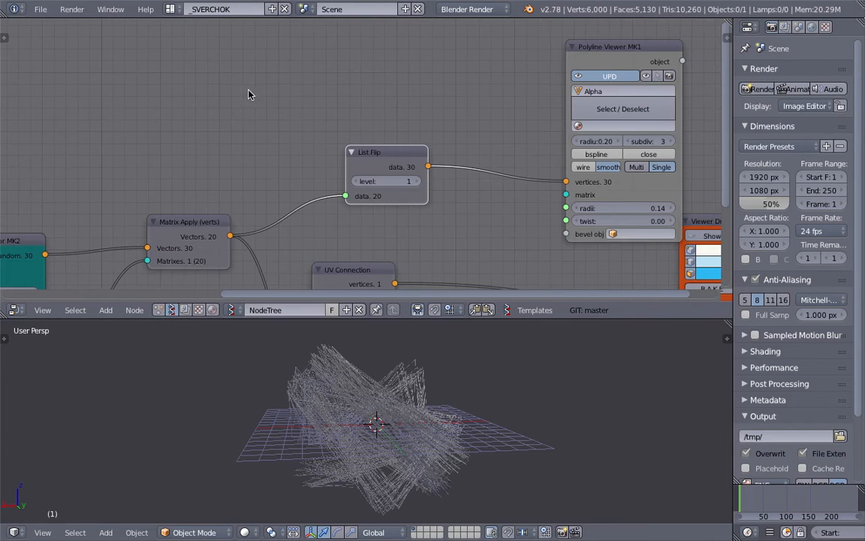
{"action": "middle_click_drag", "start_coordinate": [265, 73], "coordinate": [268, 103]}
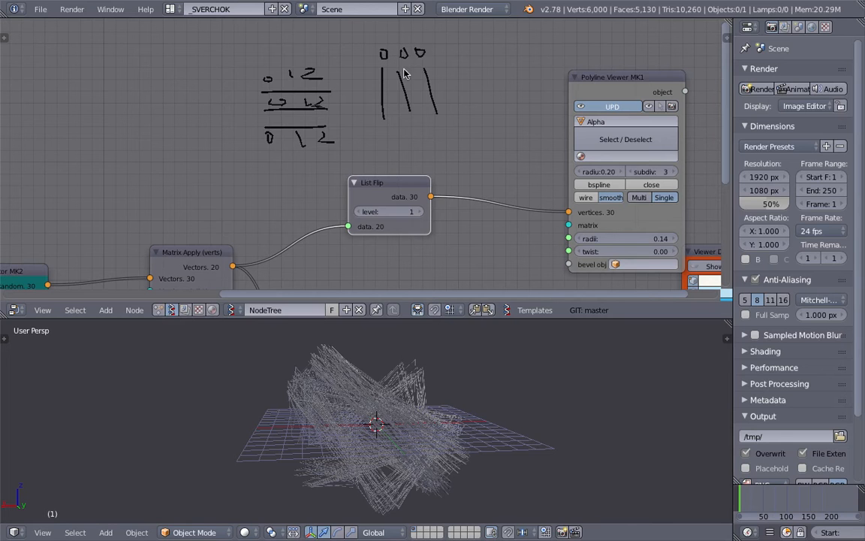
{"action": "middle_click_drag", "start_coordinate": [453, 122], "coordinate": [430, 100]}
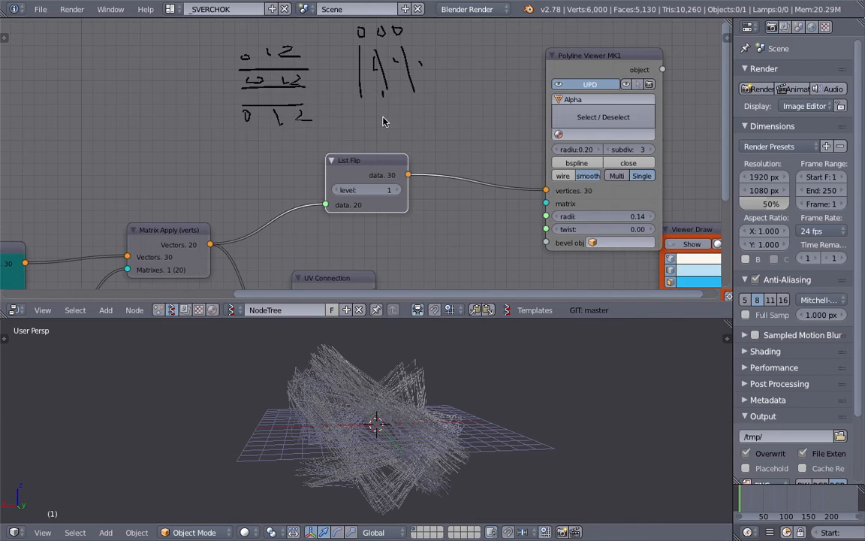
{"action": "middle_click_drag", "start_coordinate": [344, 402], "coordinate": [300, 389]}
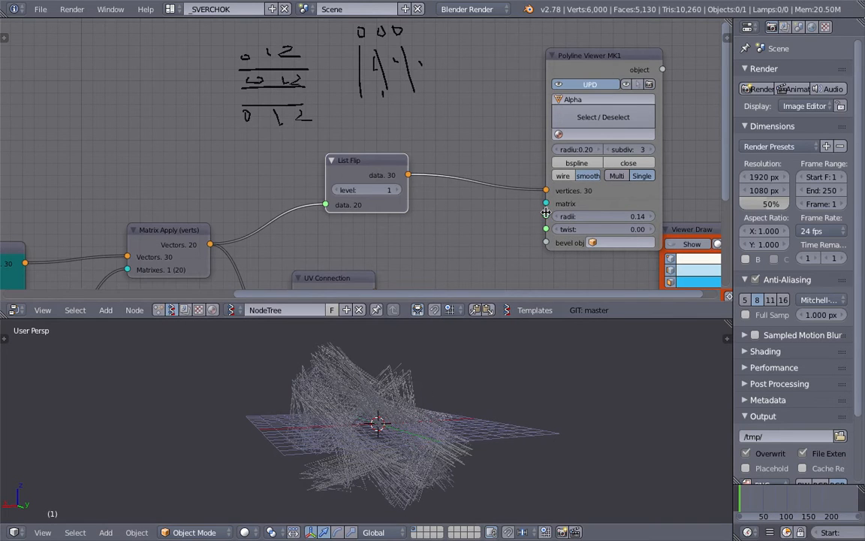
Enable bspline on the Polyline Viewer node and save over the file.
{"action": "scroll", "coordinate": [534, 188], "scroll_direction": "up", "scroll_amount": 2}
{"action": "middle_click_drag", "start_coordinate": [532, 185], "coordinate": [434, 155]}
{"action": "left_click", "coordinate": [480, 133]}
{"action": "middle_click_drag", "start_coordinate": [334, 401], "coordinate": [390, 421]}
{"action": "key", "text": "ctrl+s"}
{"action": "left_click", "coordinate": [389, 420]}
Set the second Random Vector node's Seed to 284, Count to 80 and Scale to 8.62.
{"action": "scroll", "coordinate": [219, 186], "scroll_direction": "down", "scroll_amount": 3}
{"action": "middle_click_drag", "start_coordinate": [219, 186], "coordinate": [565, 31]}
{"action": "left_click_drag", "start_coordinate": [250, 188], "coordinate": [300, 189]}
{"action": "middle_click_drag", "start_coordinate": [411, 384], "coordinate": [400, 404]}
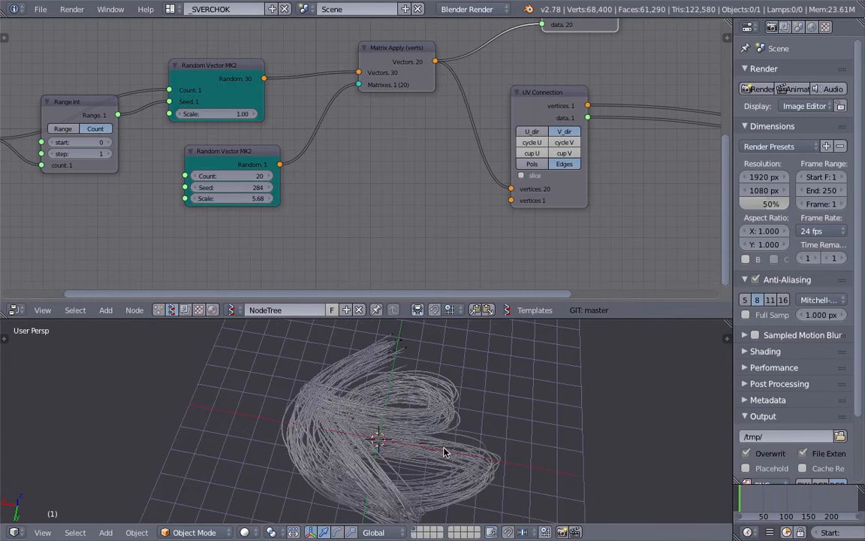
{"action": "left_click_drag", "start_coordinate": [252, 199], "coordinate": [293, 177]}
{"action": "middle_click_drag", "start_coordinate": [400, 375], "coordinate": [661, 392]}
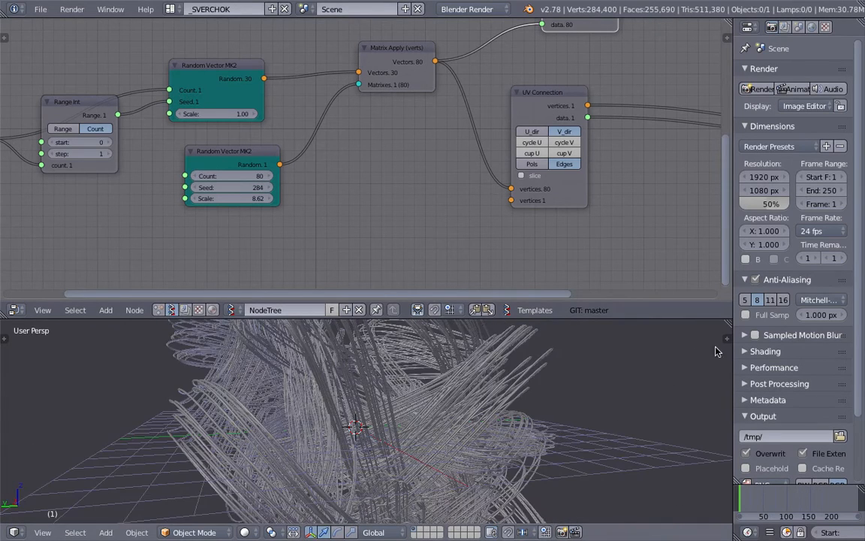
Enable Matcap and Ambient Occlusion shading in the 3D view.
{"action": "key", "text": "n"}
{"action": "scroll", "coordinate": [655, 420], "scroll_direction": "down", "scroll_amount": 8}
{"action": "left_click", "coordinate": [648, 419]}
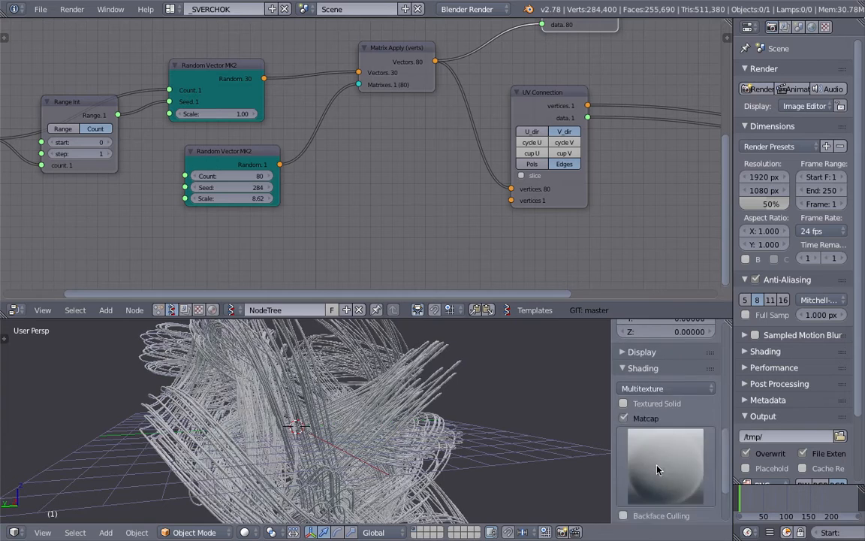
{"action": "scroll", "coordinate": [658, 469], "scroll_direction": "down", "scroll_amount": 3}
{"action": "left_click", "coordinate": [624, 465]}
{"action": "middle_click_drag", "start_coordinate": [526, 458], "coordinate": [349, 455]}
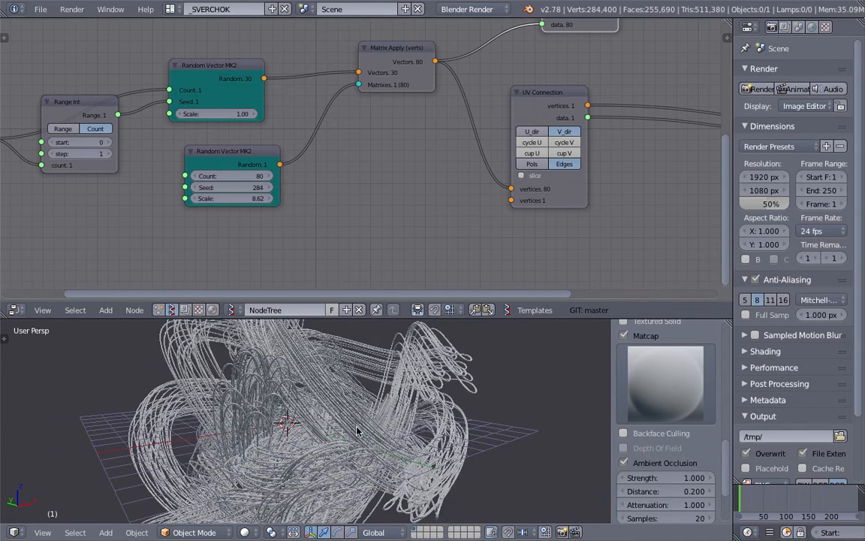
Select the generated curve object and rotate it freely with trackball rotation.
{"action": "right_click", "coordinate": [356, 430]}
{"action": "scroll", "coordinate": [362, 435], "scroll_direction": "down", "scroll_amount": 4}
{"action": "key", "text": "r"}
{"action": "key", "text": "r"}
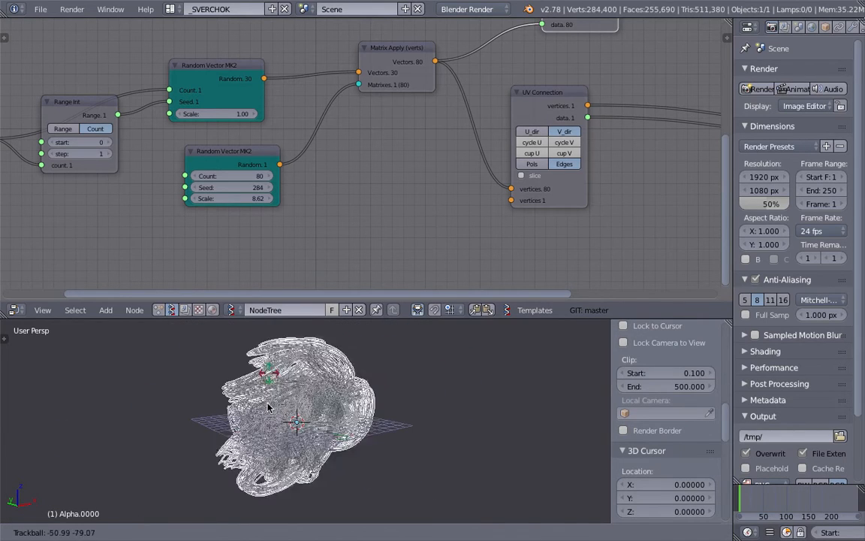
{"action": "left_click", "coordinate": [315, 425]}
{"action": "middle_click_drag", "start_coordinate": [290, 421], "coordinate": [239, 452]}
{"action": "scroll", "coordinate": [381, 425], "scroll_direction": "up", "scroll_amount": 6}
{"action": "key", "text": "a"}
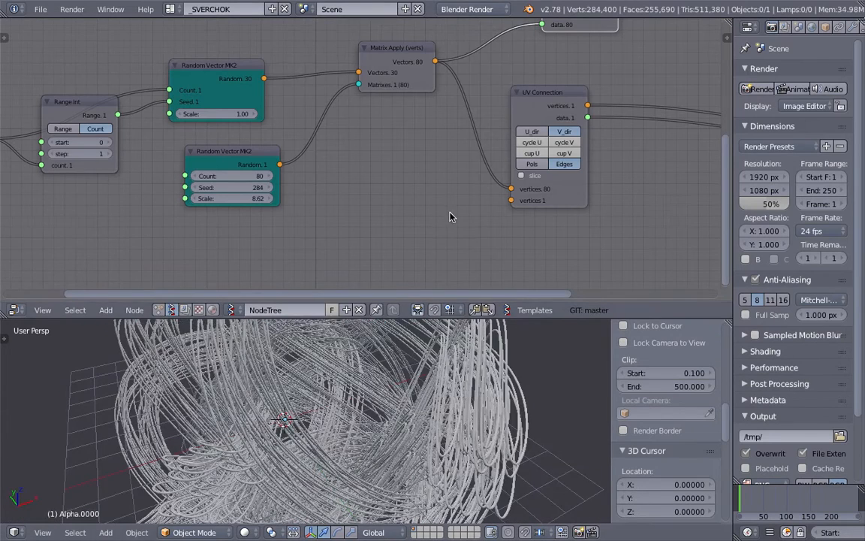
Rearrange the nodes to make room between the second Random Vector node and the Matrix Apply node.
{"action": "scroll", "coordinate": [443, 214], "scroll_direction": "down", "scroll_amount": 2}
{"action": "left_click_drag", "start_coordinate": [371, 130], "coordinate": [392, 149]}
{"action": "mouse_move", "coordinate": [604, 98]}
{"action": "left_mouse_down"}
{"action": "mouse_move", "coordinate": [558, 134]}
{"action": "mouse_move", "coordinate": [460, 149]}
{"action": "left_mouse_up"}
{"action": "mouse_move", "coordinate": [327, 175]}
{"action": "middle_mouse_down"}
{"action": "mouse_move", "coordinate": [381, 196]}
{"action": "mouse_move", "coordinate": [488, 162]}
{"action": "middle_mouse_up"}
{"action": "scroll", "coordinate": [480, 162], "scroll_direction": "up", "scroll_amount": 2}
{"action": "left_click_drag", "start_coordinate": [300, 164], "coordinate": [255, 179]}
{"action": "scroll", "coordinate": [260, 174], "scroll_direction": "up", "scroll_amount": 2}
Add a Randomize Input Vectors node between the second Random Vector node and Matrix Apply.
{"action": "key", "text": "shift+a"}
{"action": "left_click", "coordinate": [338, 170]}
{"action": "type", "text": "random"}
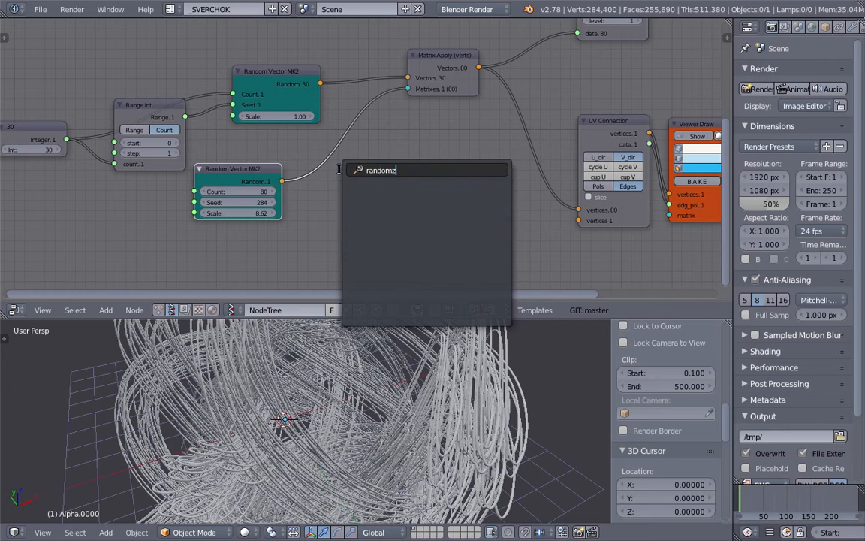
{"action": "key", "text": "Down"}
{"action": "key", "text": "Return"}
{"action": "left_click", "coordinate": [327, 128]}
Set the Randomize Input Vectors node's X amplitude to 2.82, Y to 1.86, Z to 2.46 and Seed to 26.
{"action": "left_click_drag", "start_coordinate": [364, 162], "coordinate": [421, 173]}
{"action": "left_click_drag", "start_coordinate": [367, 183], "coordinate": [436, 174]}
{"action": "left_click_drag", "start_coordinate": [371, 164], "coordinate": [549, 164]}
{"action": "left_click_drag", "start_coordinate": [361, 196], "coordinate": [381, 195]}
{"action": "scroll", "coordinate": [367, 399], "scroll_direction": "down", "scroll_amount": 3}
{"action": "middle_click_drag", "start_coordinate": [366, 400], "coordinate": [443, 314]}
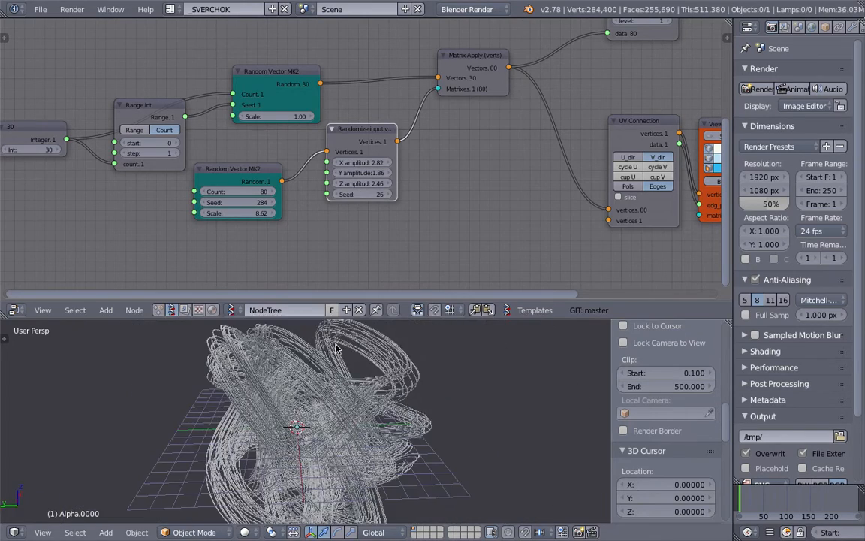
Save the file as the next numbered version of sv_melting_curves_001.blend.
{"action": "left_click", "coordinate": [40, 9]}
{"action": "left_click", "coordinate": [88, 113]}
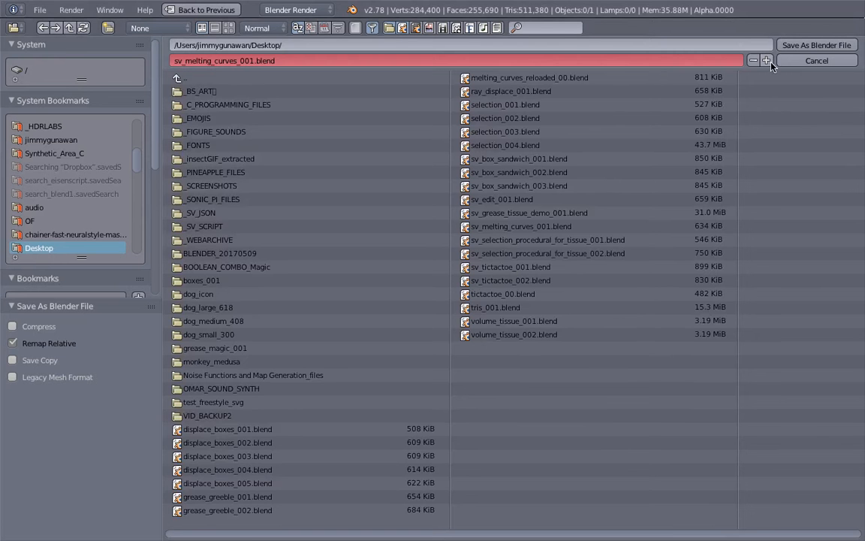
{"action": "left_click", "coordinate": [819, 44]}
Move the first Random Vector node higher in the tree and adjust its Scale slightly.
{"action": "middle_click_drag", "start_coordinate": [409, 386], "coordinate": [317, 369]}
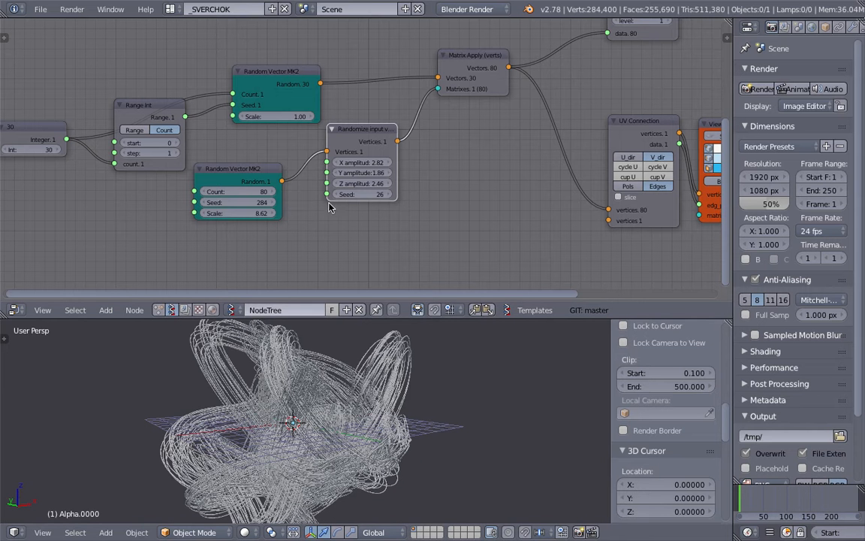
{"action": "middle_click_drag", "start_coordinate": [293, 134], "coordinate": [324, 135]}
{"action": "left_click_drag", "start_coordinate": [306, 90], "coordinate": [306, 66]}
{"action": "middle_click_drag", "start_coordinate": [79, 151], "coordinate": [137, 143]}
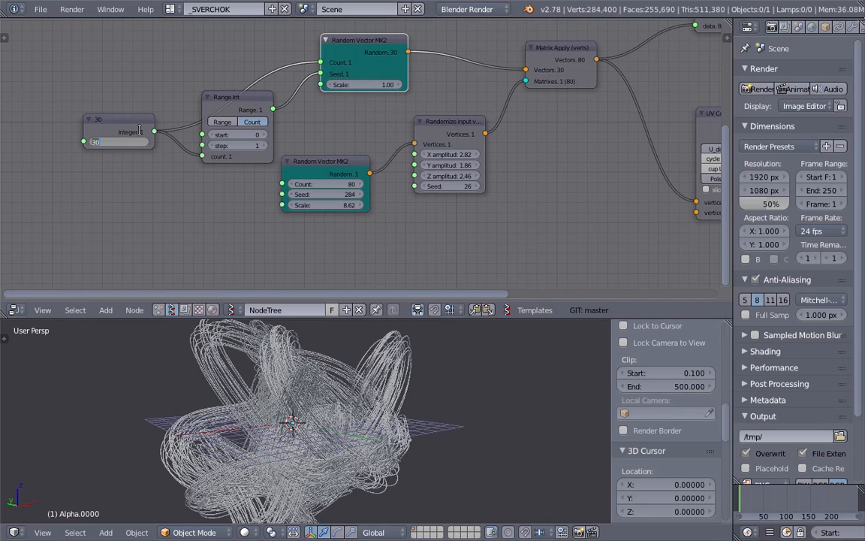
{"action": "mouse_move", "coordinate": [364, 84]}
{"action": "left_mouse_down"}
{"action": "mouse_move", "coordinate": [440, 85]}
{"action": "mouse_move", "coordinate": [359, 84]}
{"action": "left_mouse_up"}
{"action": "mouse_move", "coordinate": [420, 467]}
{"action": "middle_mouse_down"}
{"action": "mouse_move", "coordinate": [188, 410]}
{"action": "mouse_move", "coordinate": [293, 495]}
{"action": "mouse_move", "coordinate": [510, 325]}
{"action": "mouse_move", "coordinate": [519, 304]}
{"action": "middle_mouse_up"}
Save over the current file with the updated node tree.
{"action": "middle_click_drag", "start_coordinate": [601, 188], "coordinate": [106, 241]}
{"action": "middle_click_drag", "start_coordinate": [278, 421], "coordinate": [268, 435]}
{"action": "scroll", "coordinate": [399, 423], "scroll_direction": "up", "scroll_amount": 2}
{"action": "scroll", "coordinate": [299, 446], "scroll_direction": "down", "scroll_amount": 4}
{"action": "middle_click_drag", "start_coordinate": [453, 124], "coordinate": [496, 69]}
{"action": "key", "text": "ctrl+s"}
{"action": "left_click", "coordinate": [464, 211]}
Maximize the 3D view and enable Only Render to display only the curves.
{"action": "key", "text": "shift+space"}
{"action": "scroll", "coordinate": [443, 374], "scroll_direction": "up", "scroll_amount": 3}
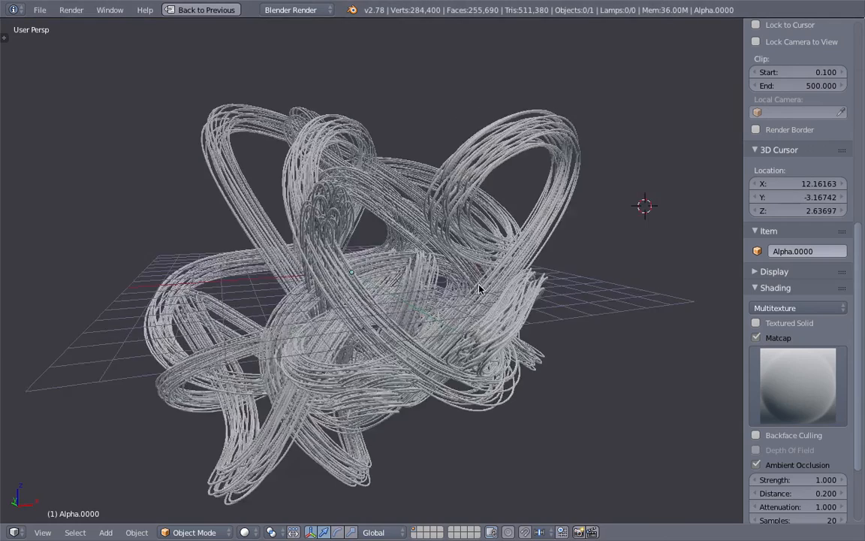
{"action": "left_click", "coordinate": [778, 293]}
{"action": "scroll", "coordinate": [385, 262], "scroll_direction": "down", "scroll_amount": 2}
{"action": "middle_click_drag", "start_coordinate": [385, 262], "coordinate": [505, 298]}
Save over the file with the clean full-size view of the curves.
{"action": "key", "text": "ctrl+s"}
{"action": "left_click", "coordinate": [329, 304]}
{"action": "scroll", "coordinate": [328, 304], "scroll_direction": "up", "scroll_amount": 3}
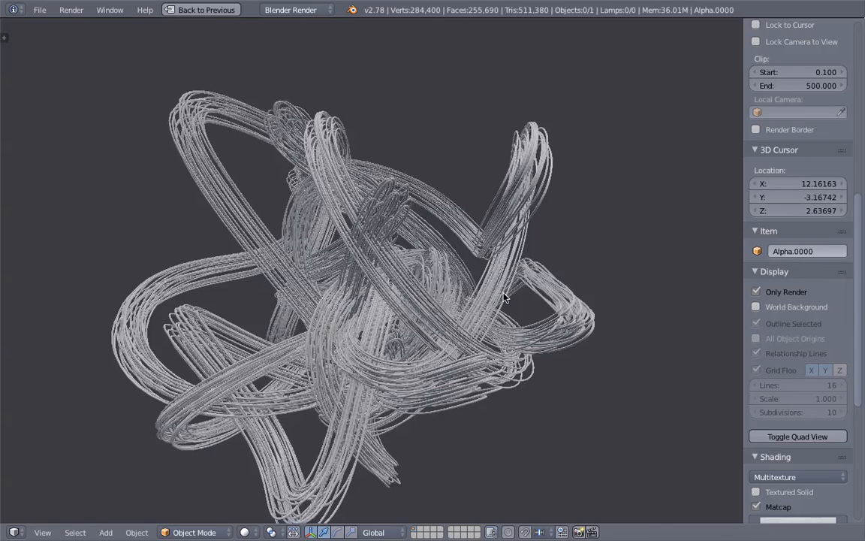